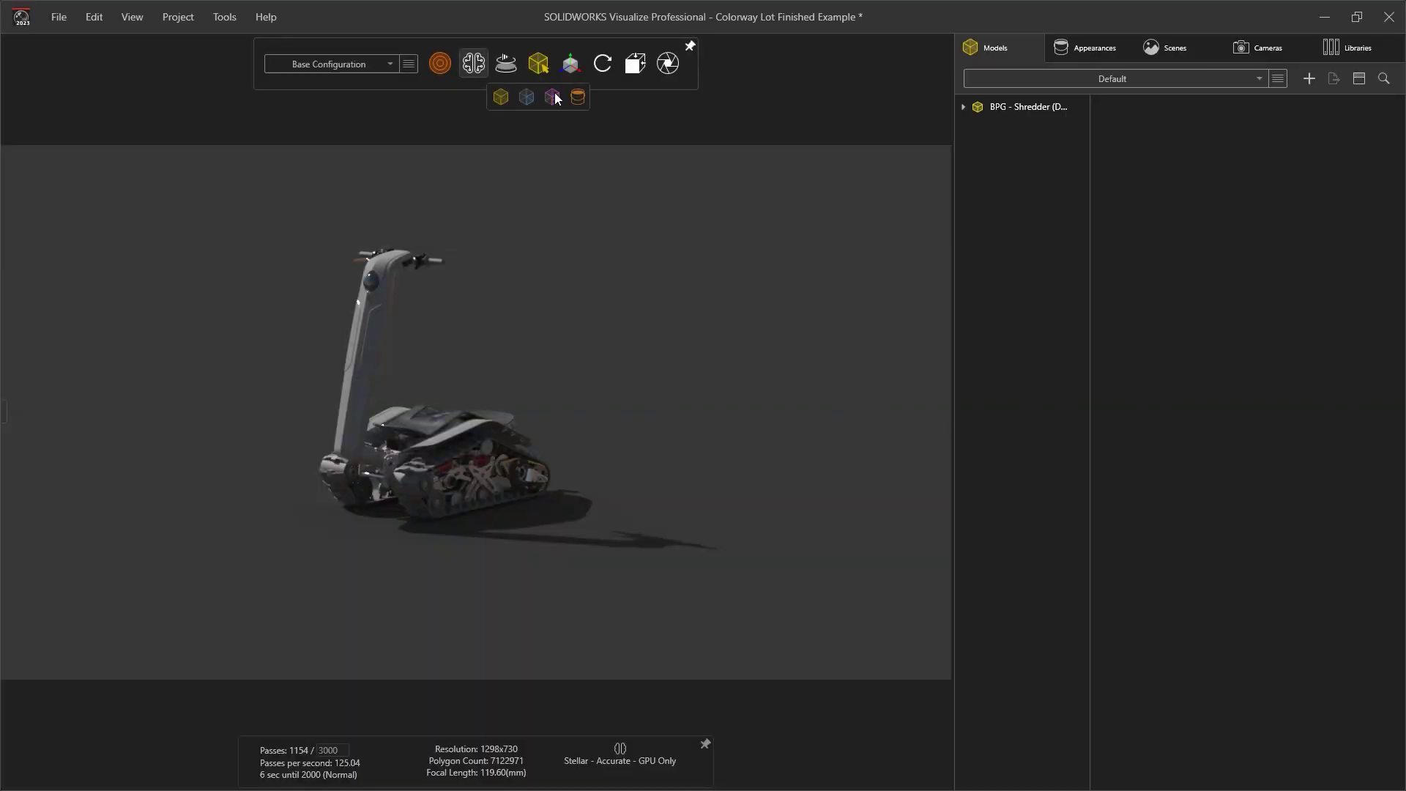
Step: Recolour the top cover with a grey from the SSM_BrandColours swatch set
scroll(462, 445, "up", 10)
left_click(463, 445)
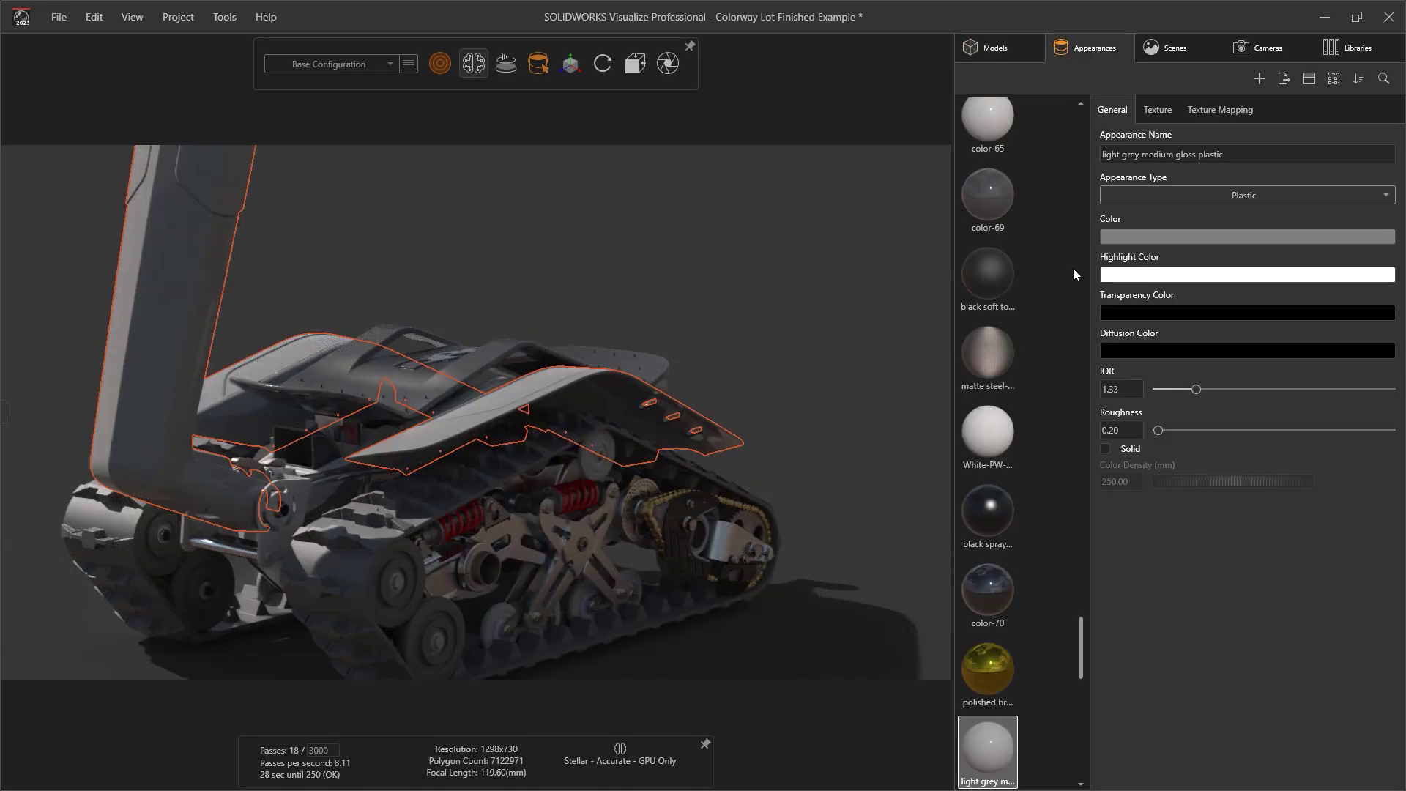
left_click(1247, 237)
left_click(730, 342)
left_click(740, 397)
left_click(747, 513)
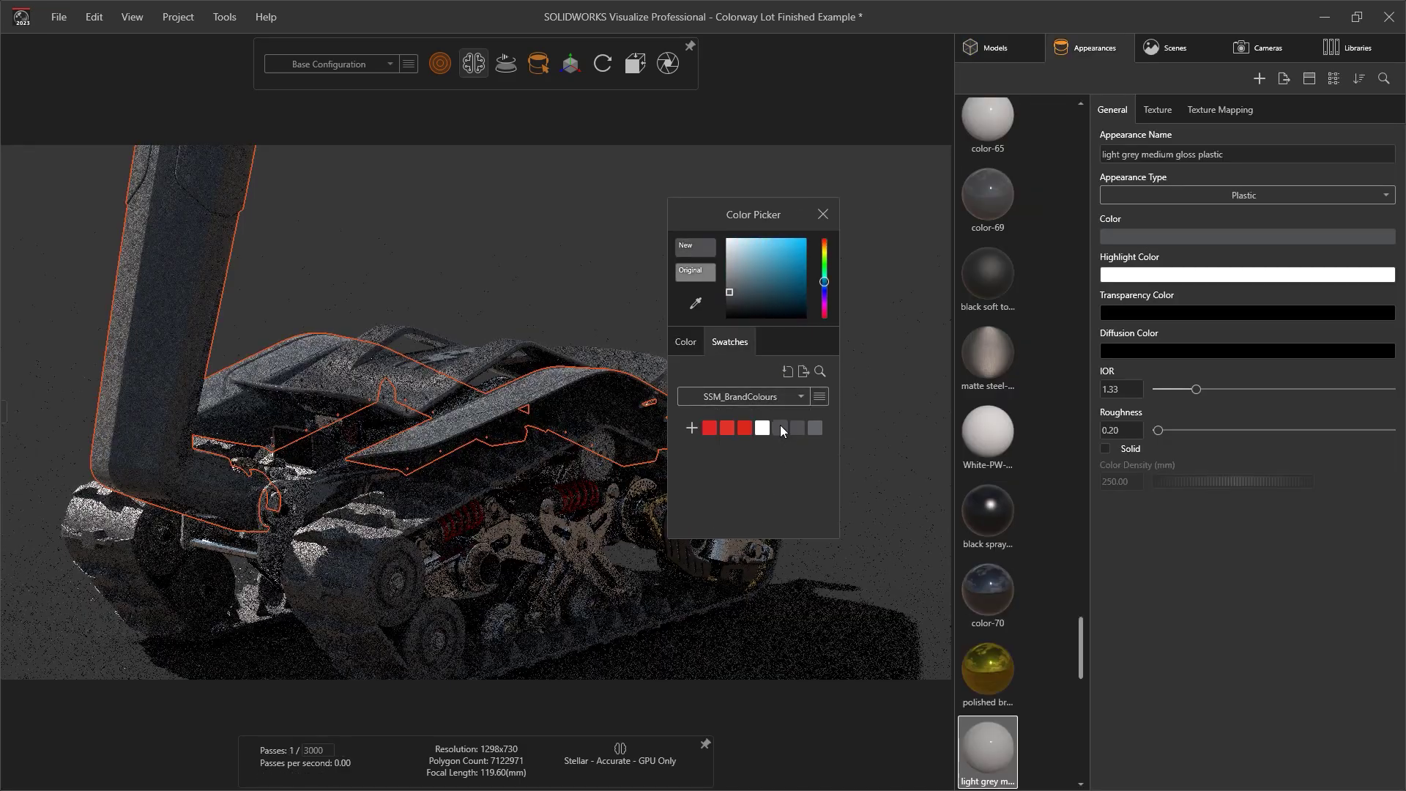
left_click(823, 214)
Step: Pattern the shredder into five copies spread further apart along X
scroll(659, 439, "down", 10)
left_click(989, 48)
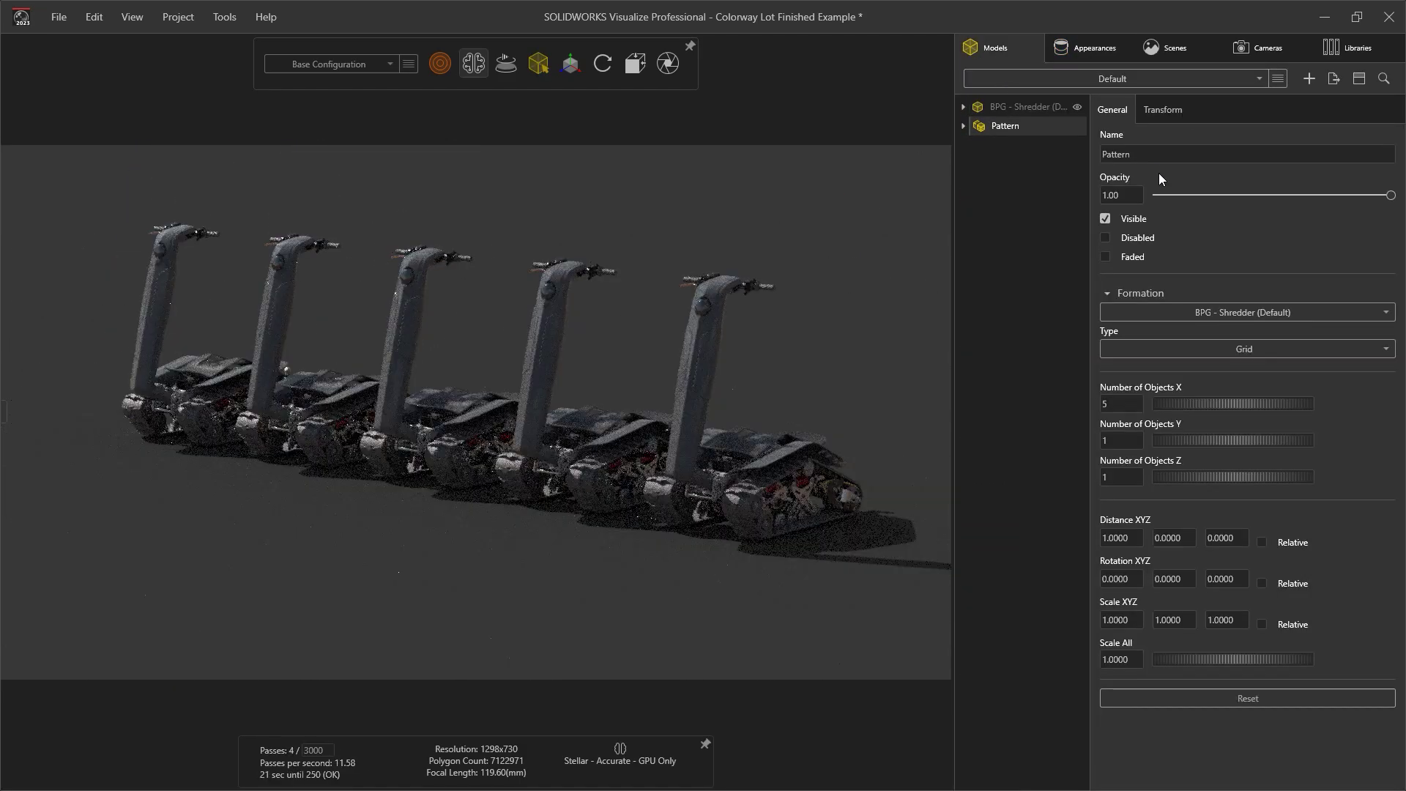
left_click(1120, 539)
left_click_drag(1121, 538, 1164, 538)
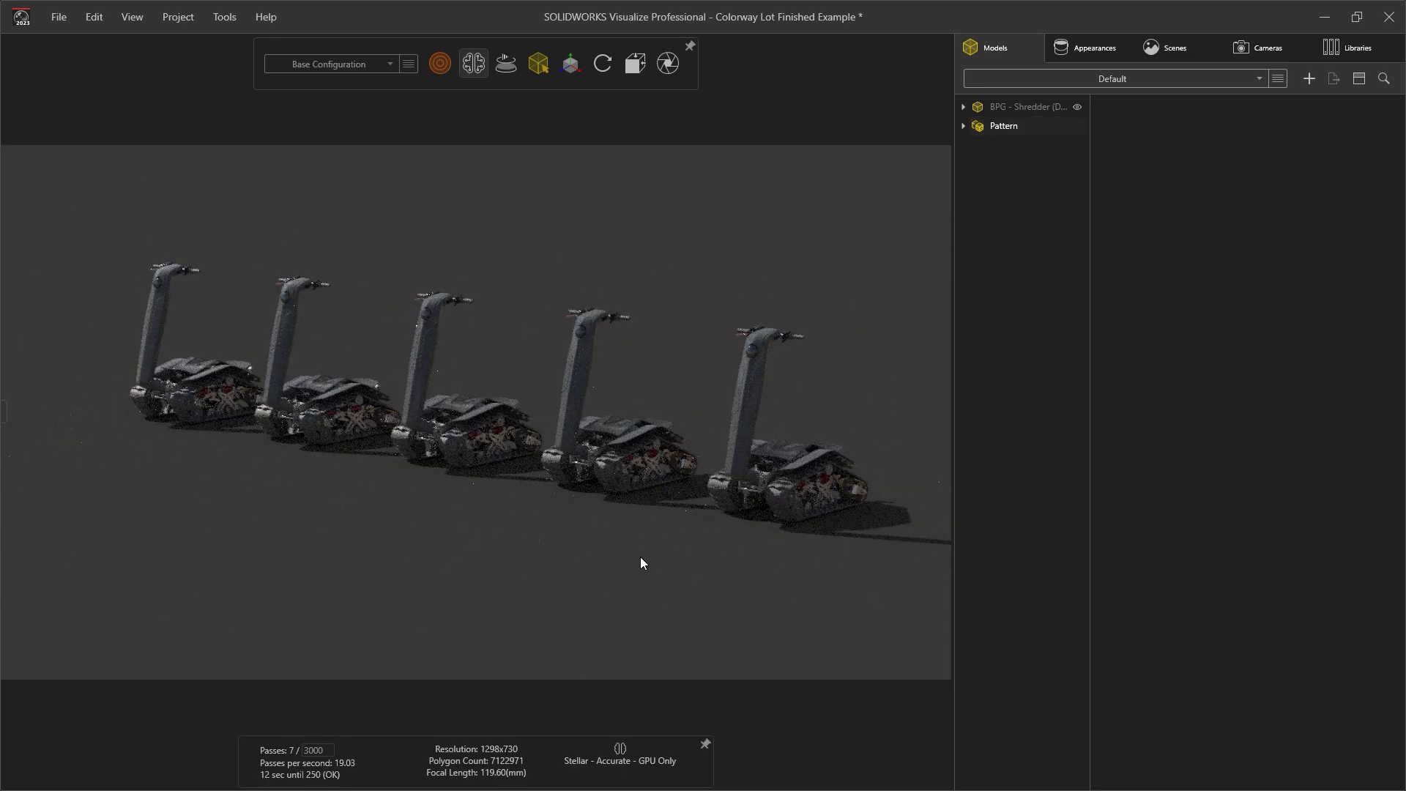
Step: Make the sky backplate visible and switch the view to the saved camera
left_click(1164, 48)
left_click(1007, 251)
left_click(1105, 180)
left_click(1258, 47)
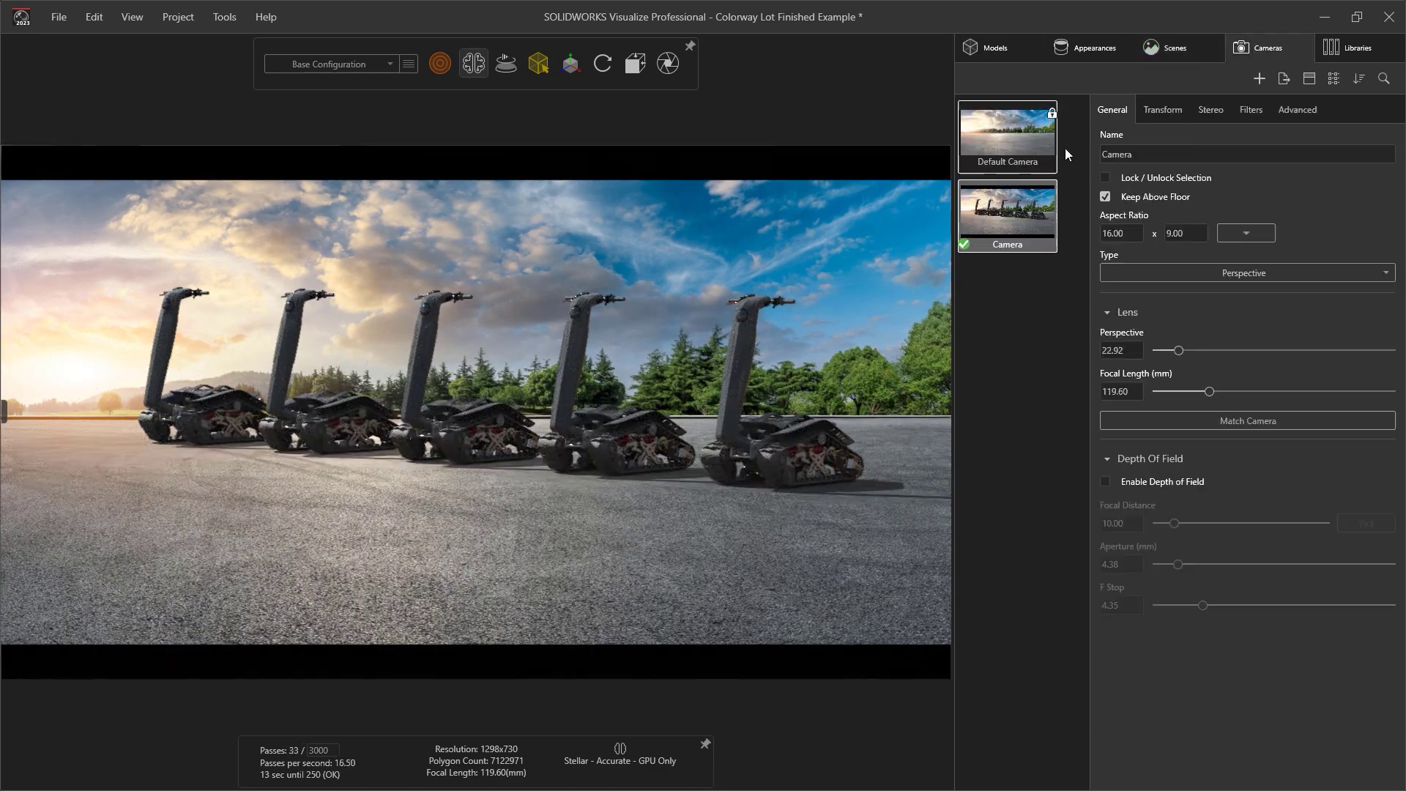
double_click(1017, 147)
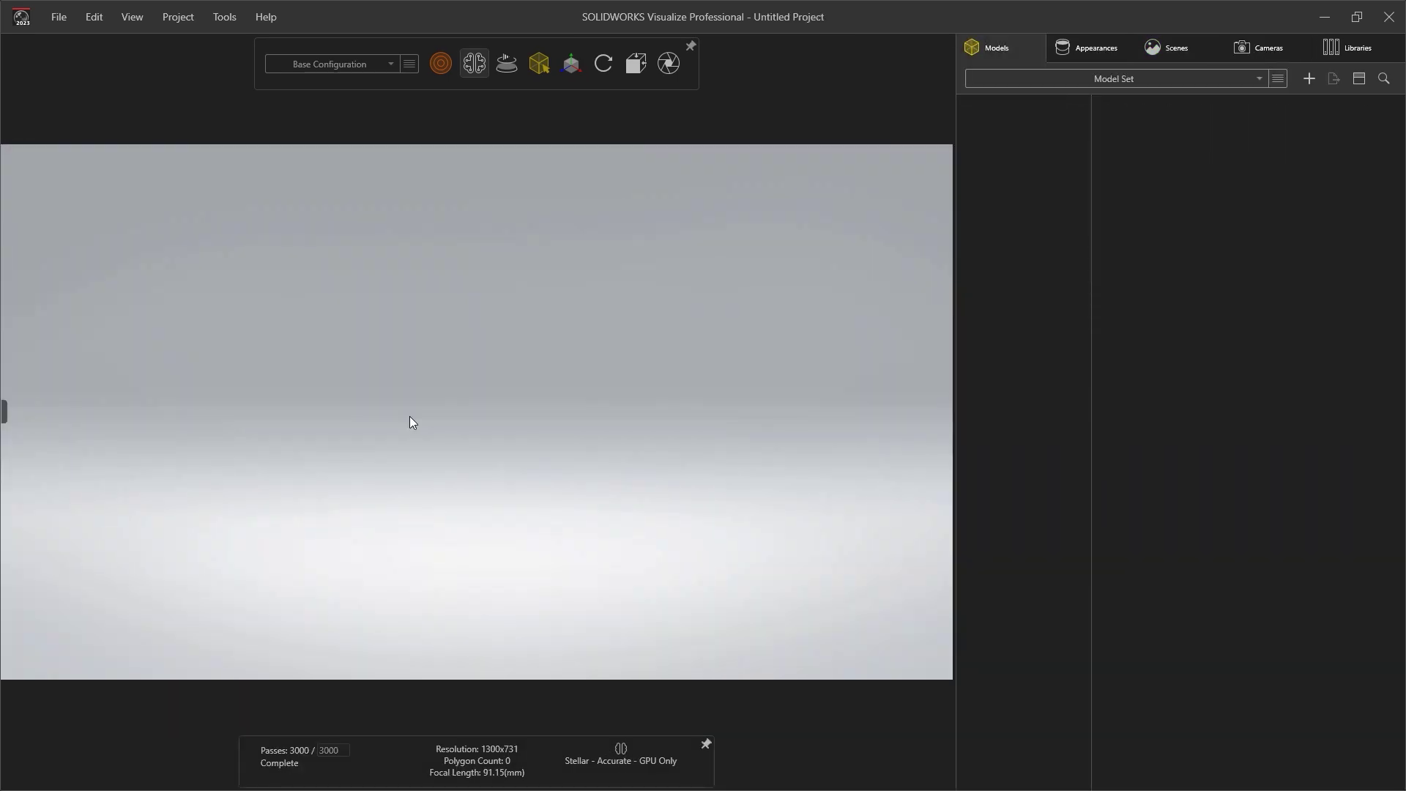
Step: Start importing BPG - Shredder.SLDASM and view the supported file types
key("ctrl+i")
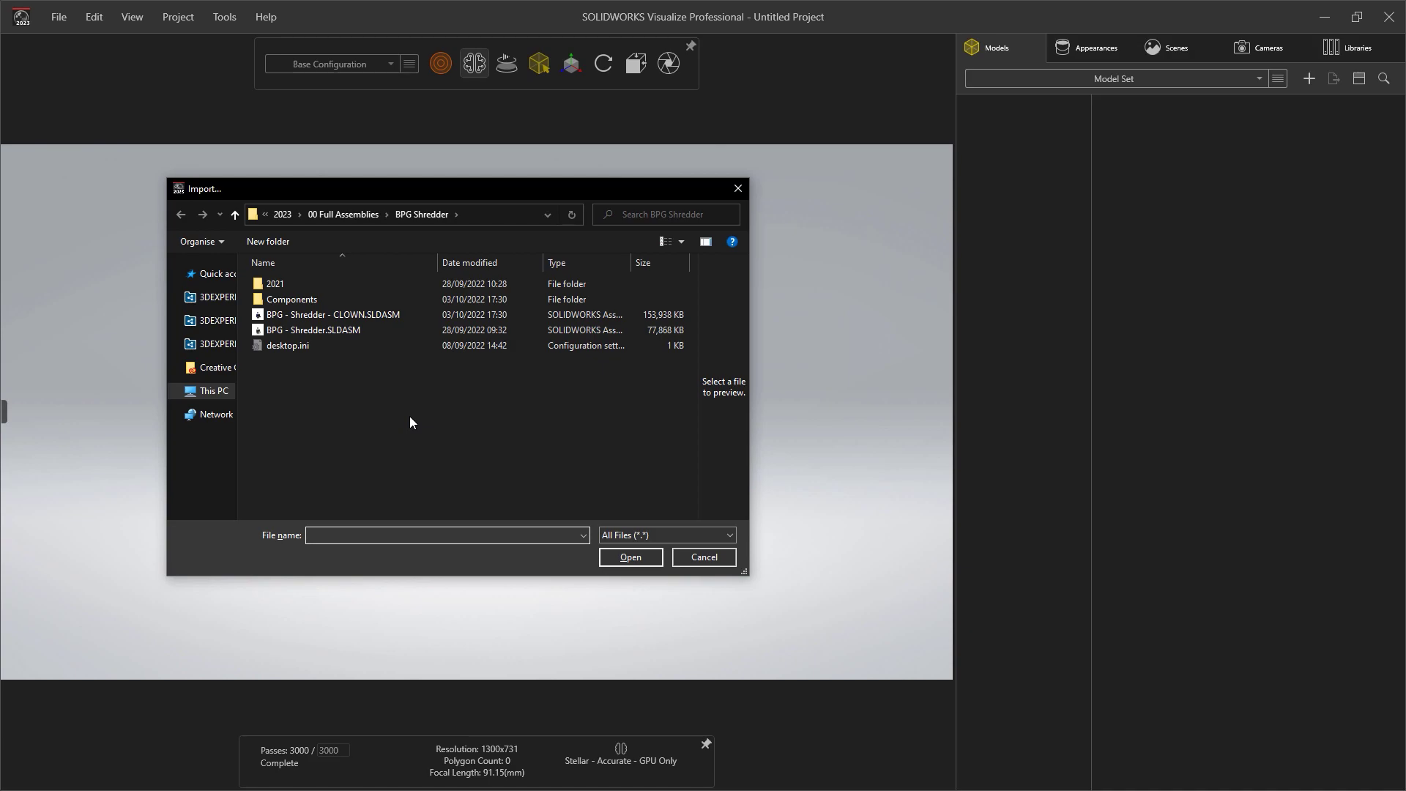
left_click(352, 330)
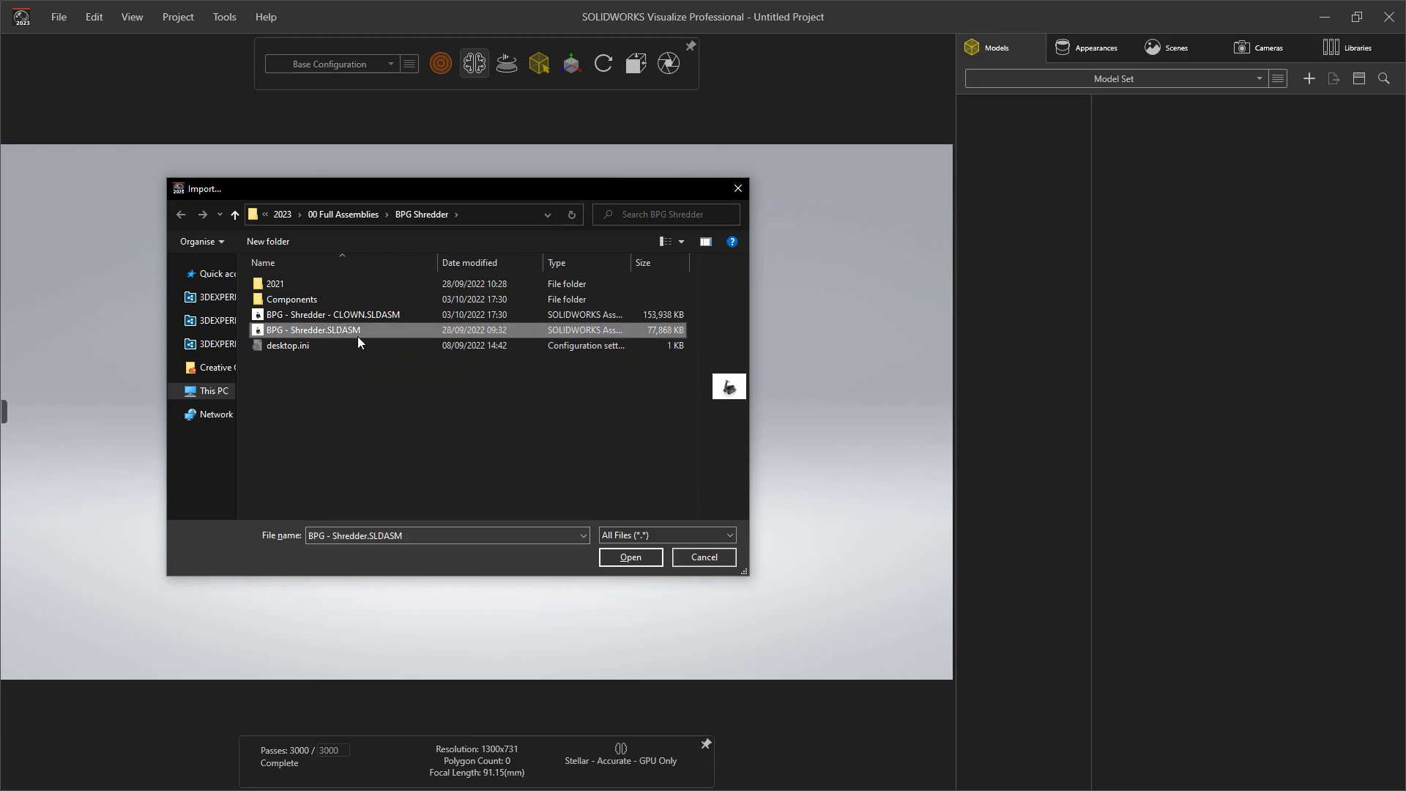
left_click(689, 535)
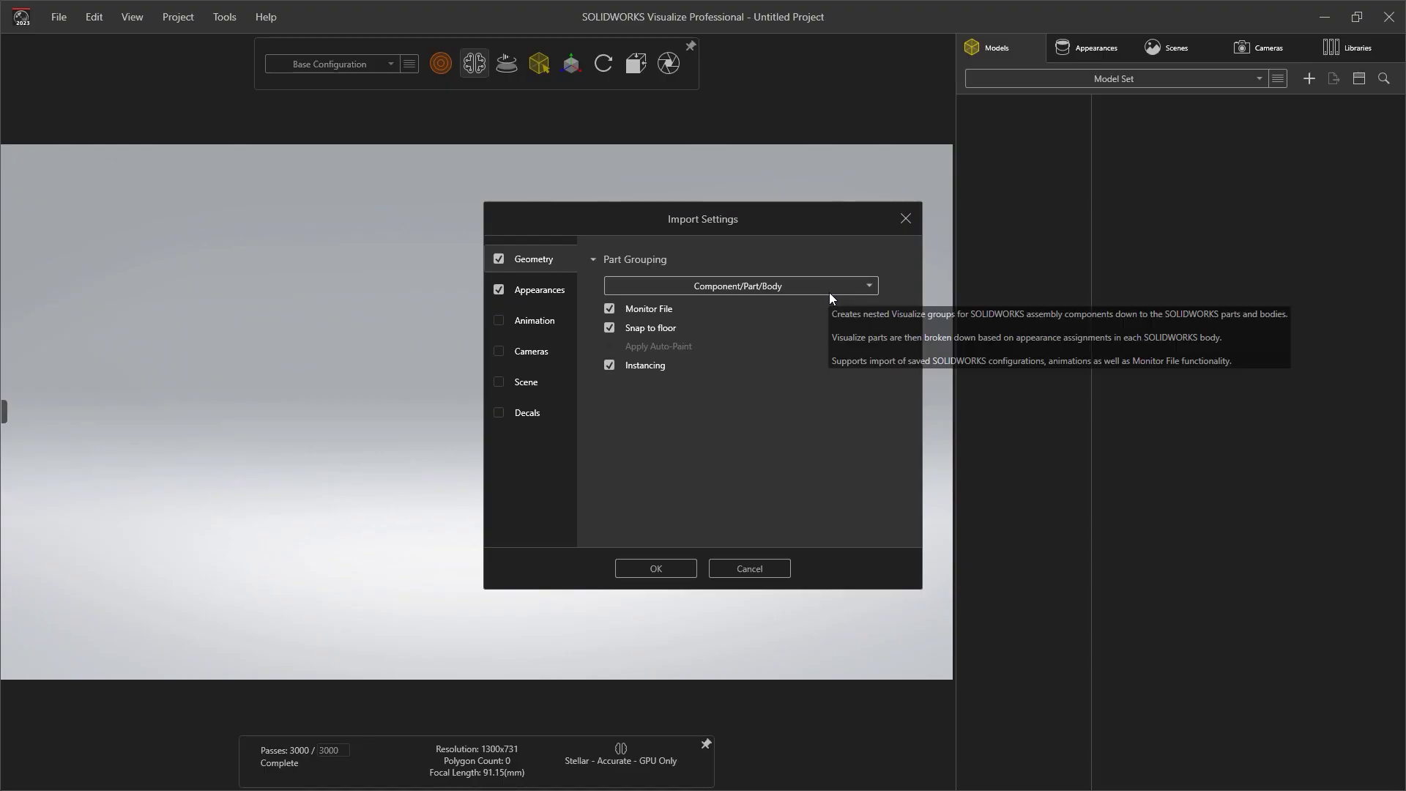
Step: Open the Part Grouping choices in the import settings for the shredder assembly
left_click(829, 292)
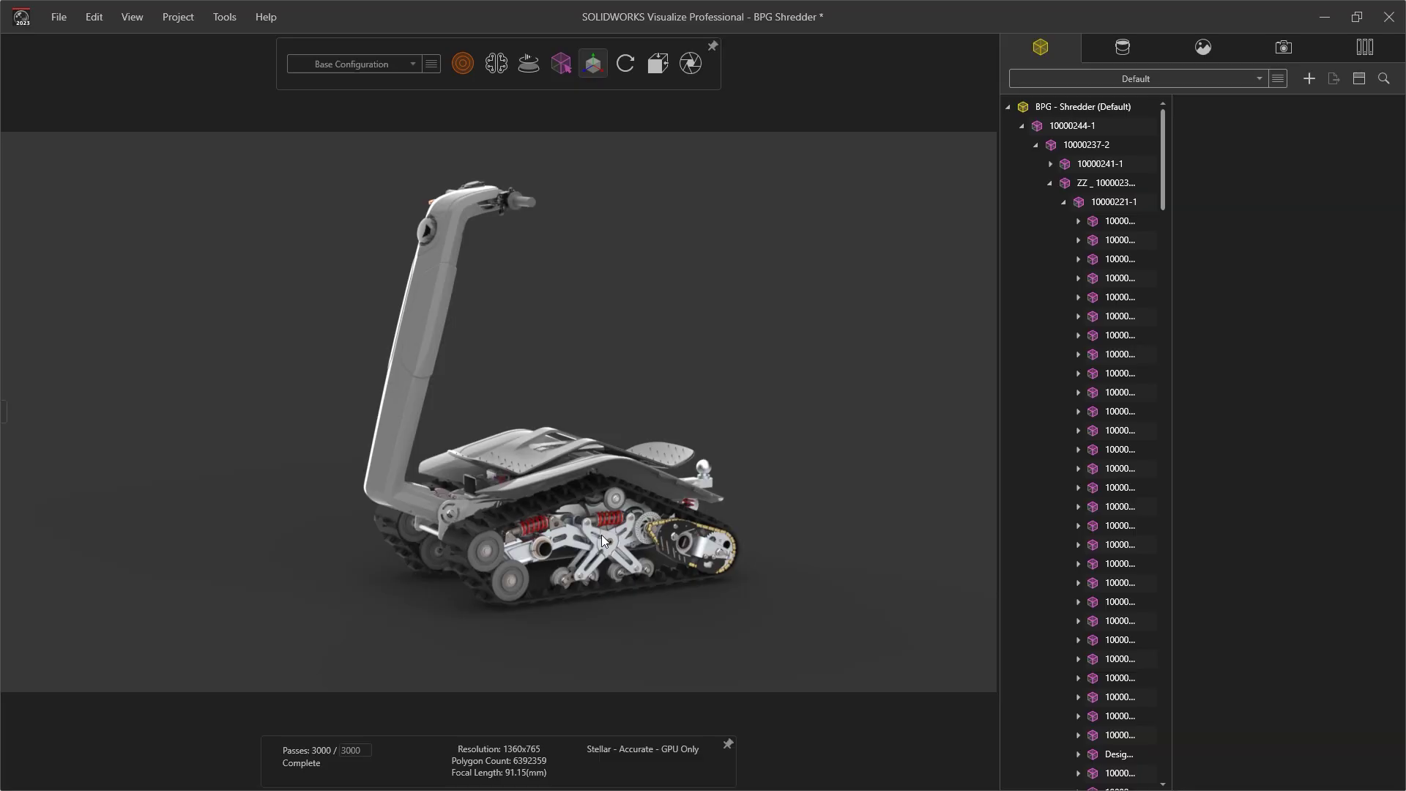
Step: Slide the track assembly away from the shredder body
left_click(601, 535)
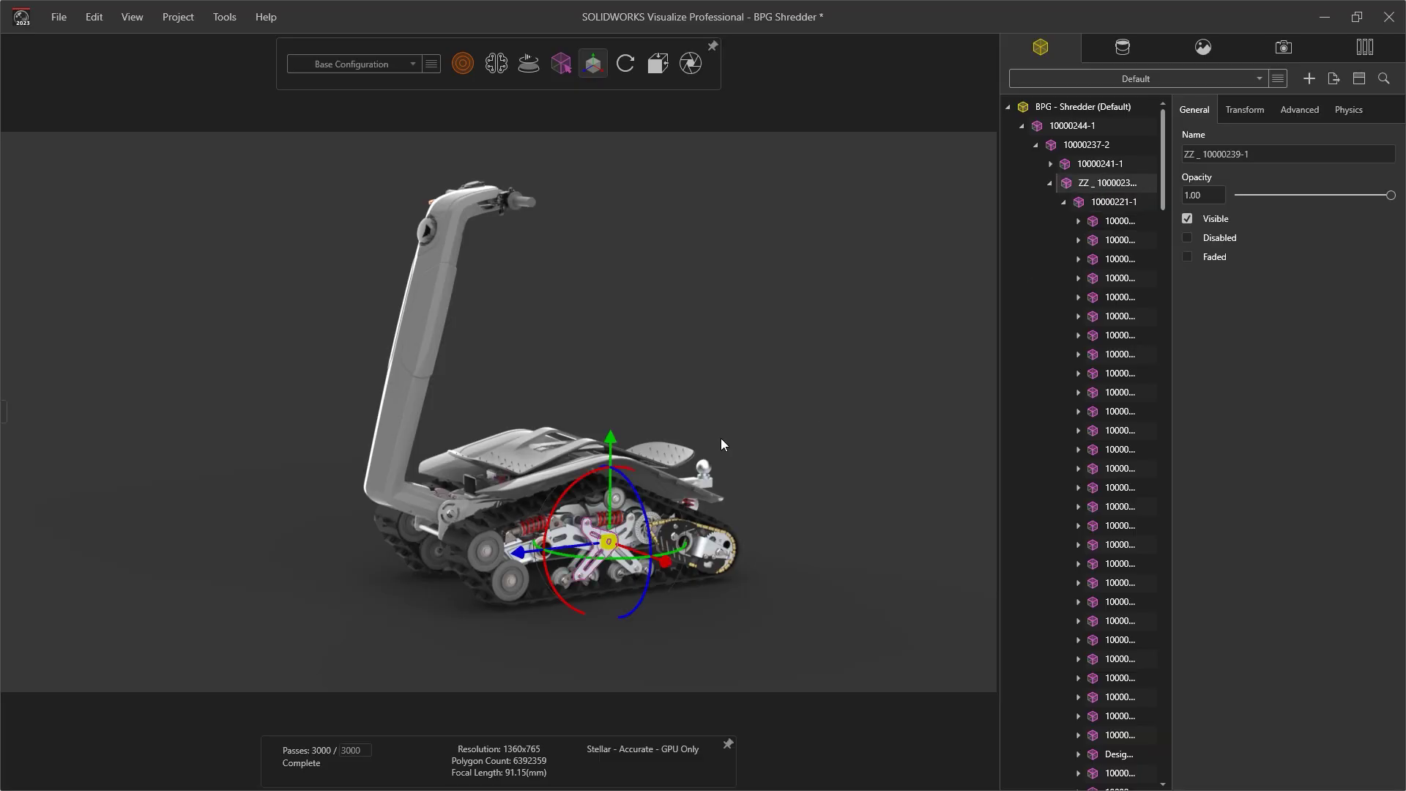
left_click(439, 504)
left_click_drag(498, 541, 588, 578)
Step: Select parent assembly ZZ _ 10000259-1 and rotate the upright arm forward over the tracks
left_click(410, 406)
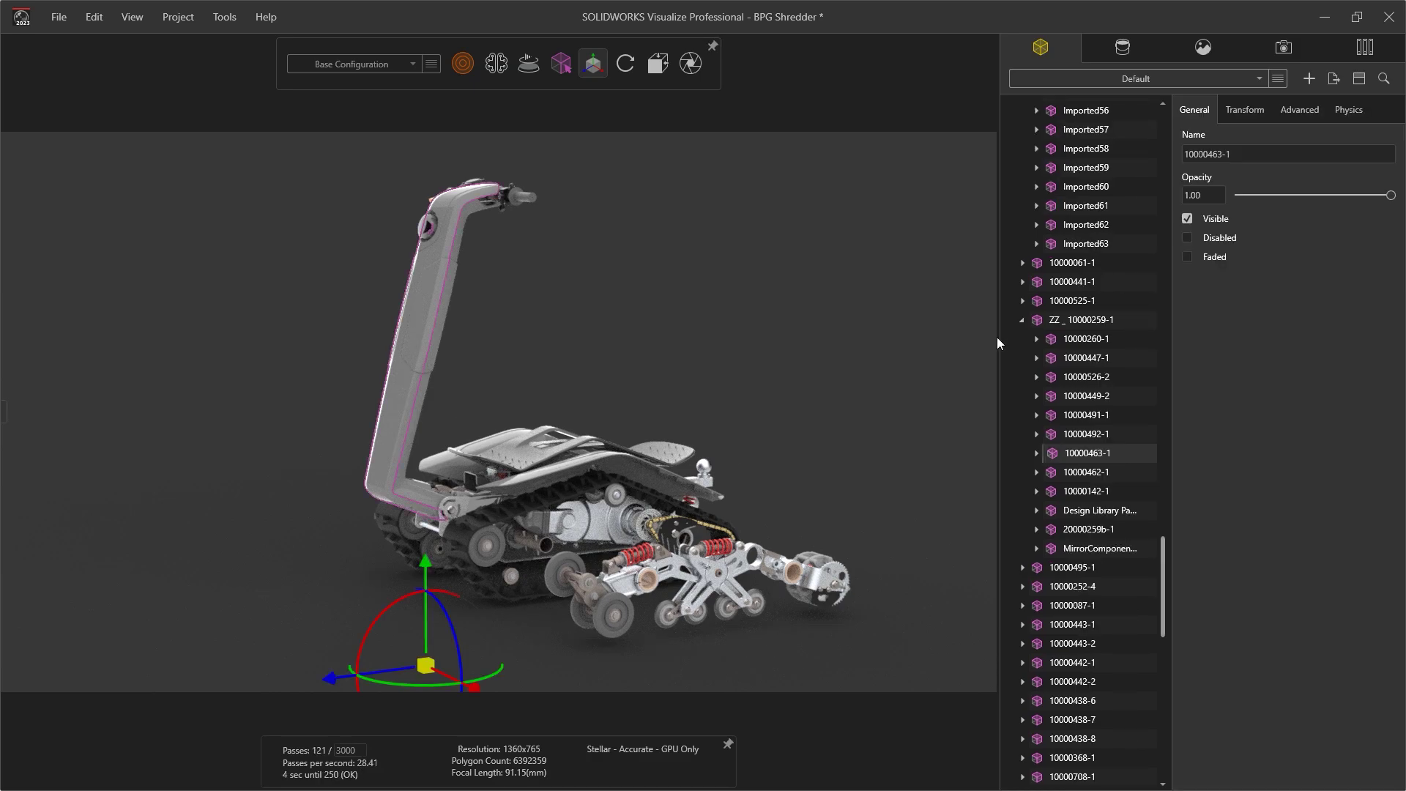
key("Left")
left_click_drag(401, 442, 714, 506)
Step: Change the wheels' yellow low gloss plastic colour to white, briefly trying cyan
left_click(760, 503)
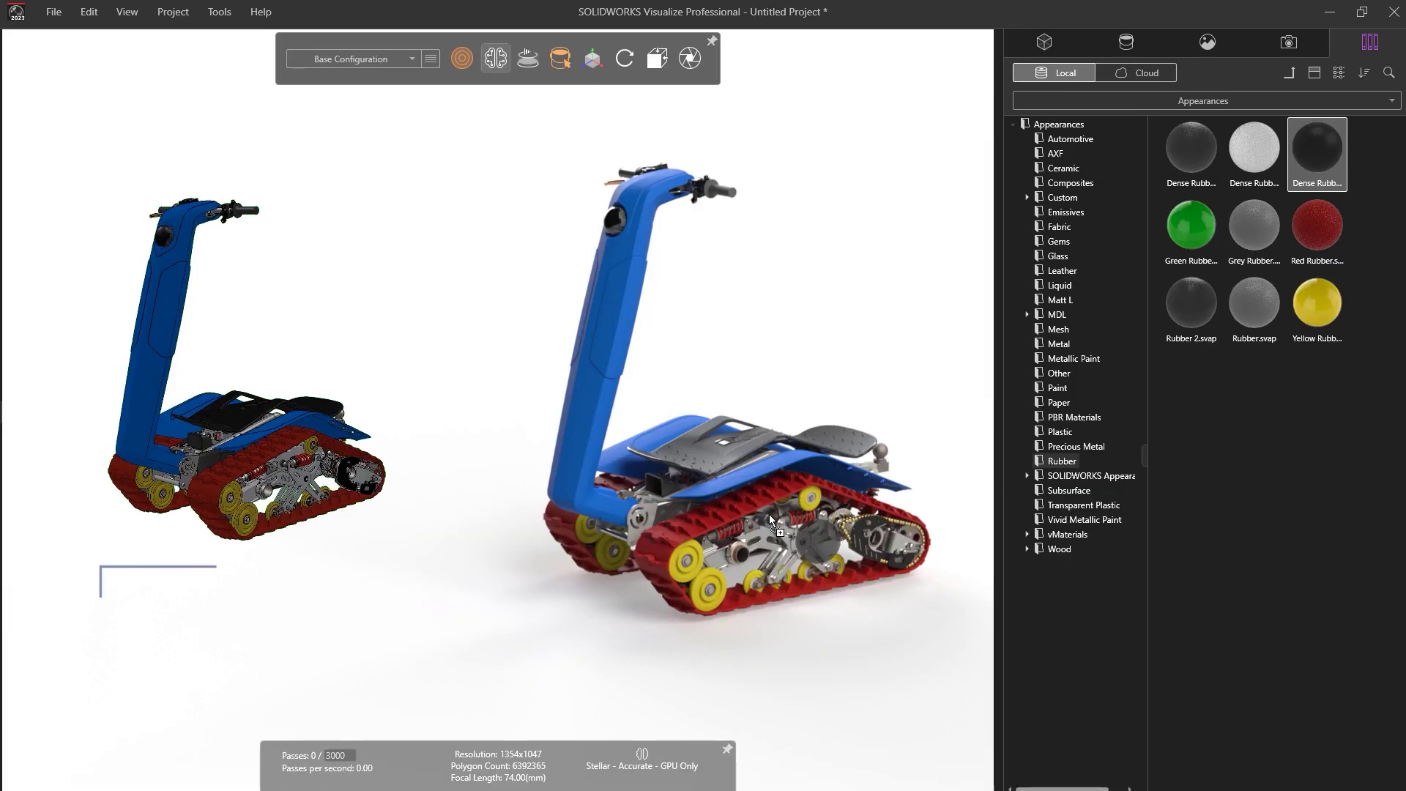
double_click(694, 557)
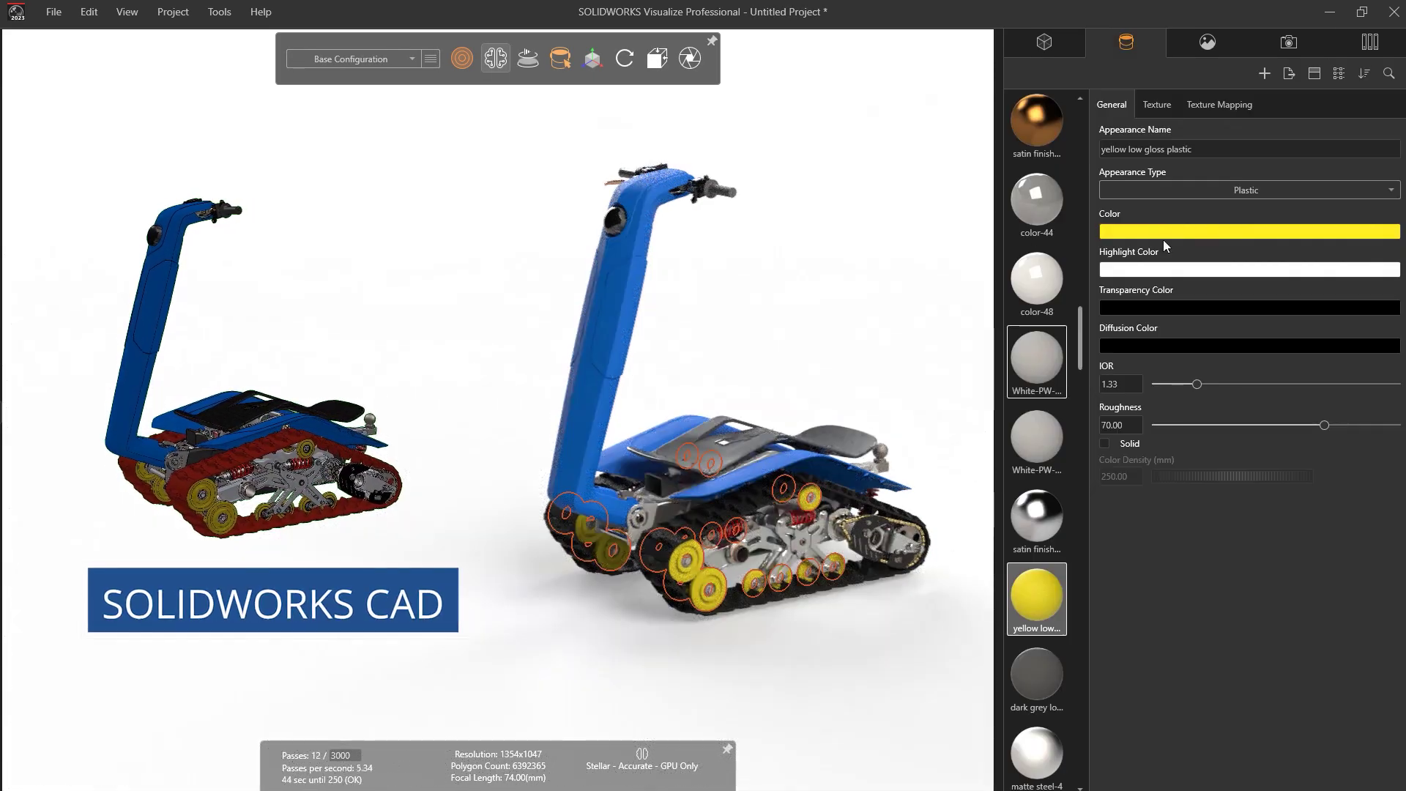
left_click(1171, 235)
left_click(1074, 244)
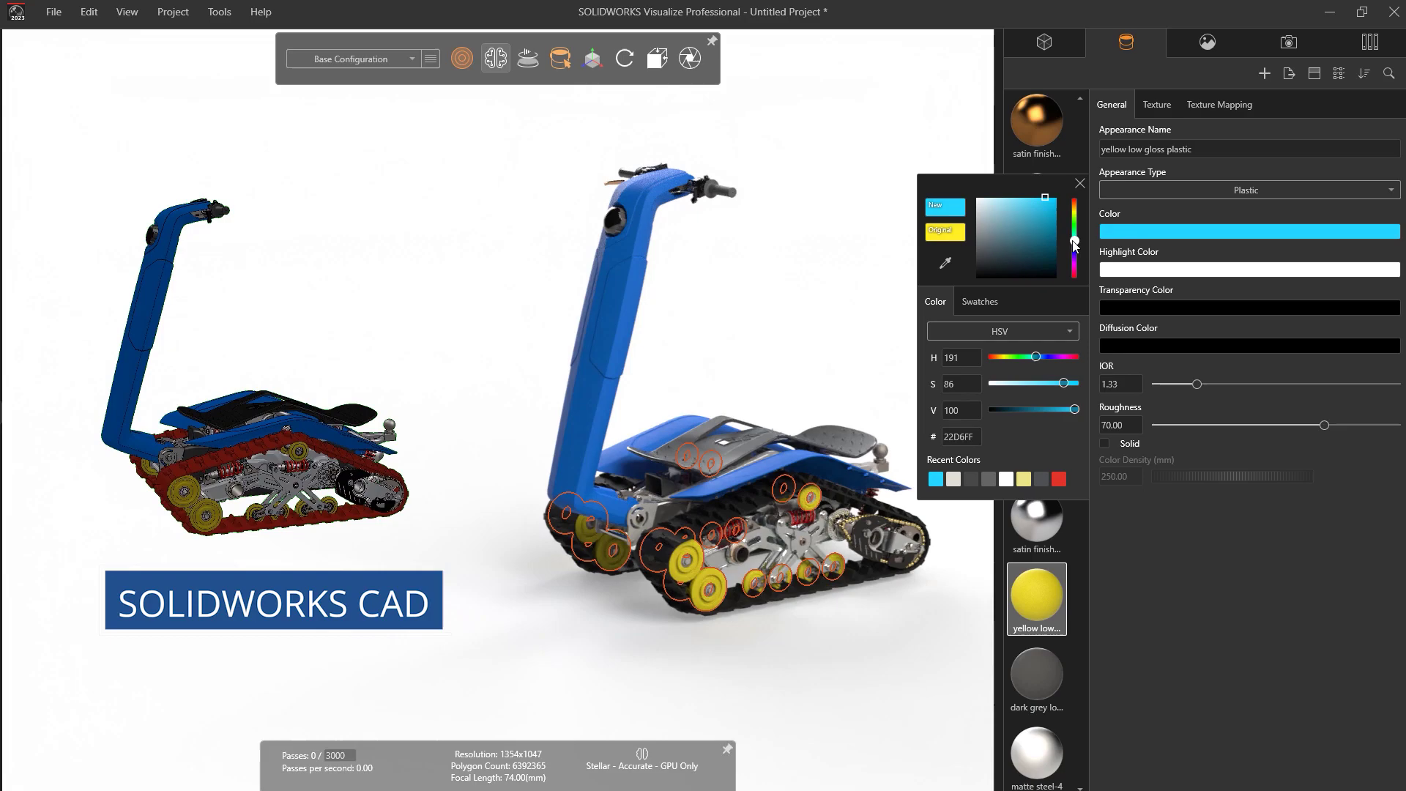
left_click(987, 204)
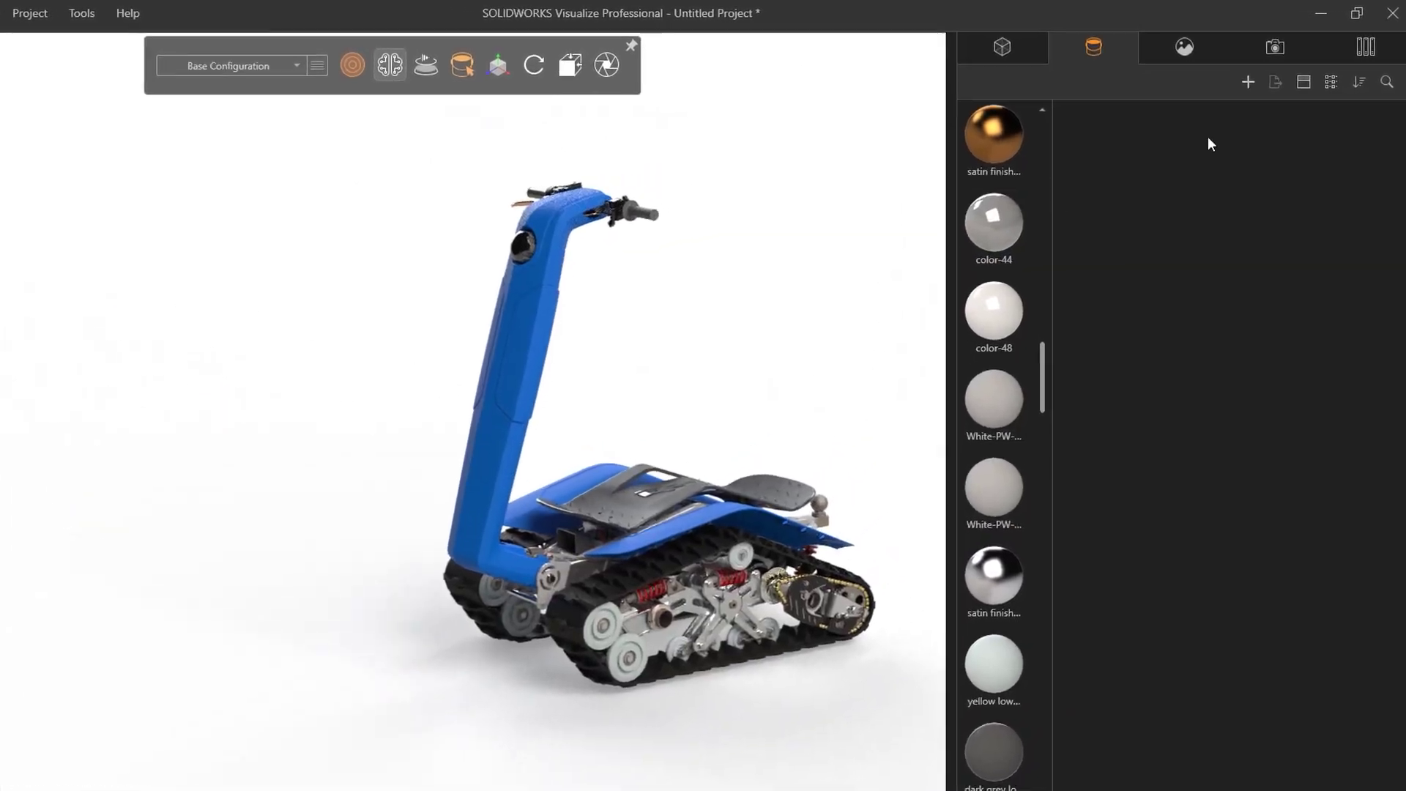
Step: Try Basic Red, Blue, Green and Orange plastics on the body, finishing with Basic Light Gray
left_click(1369, 43)
left_click(998, 513)
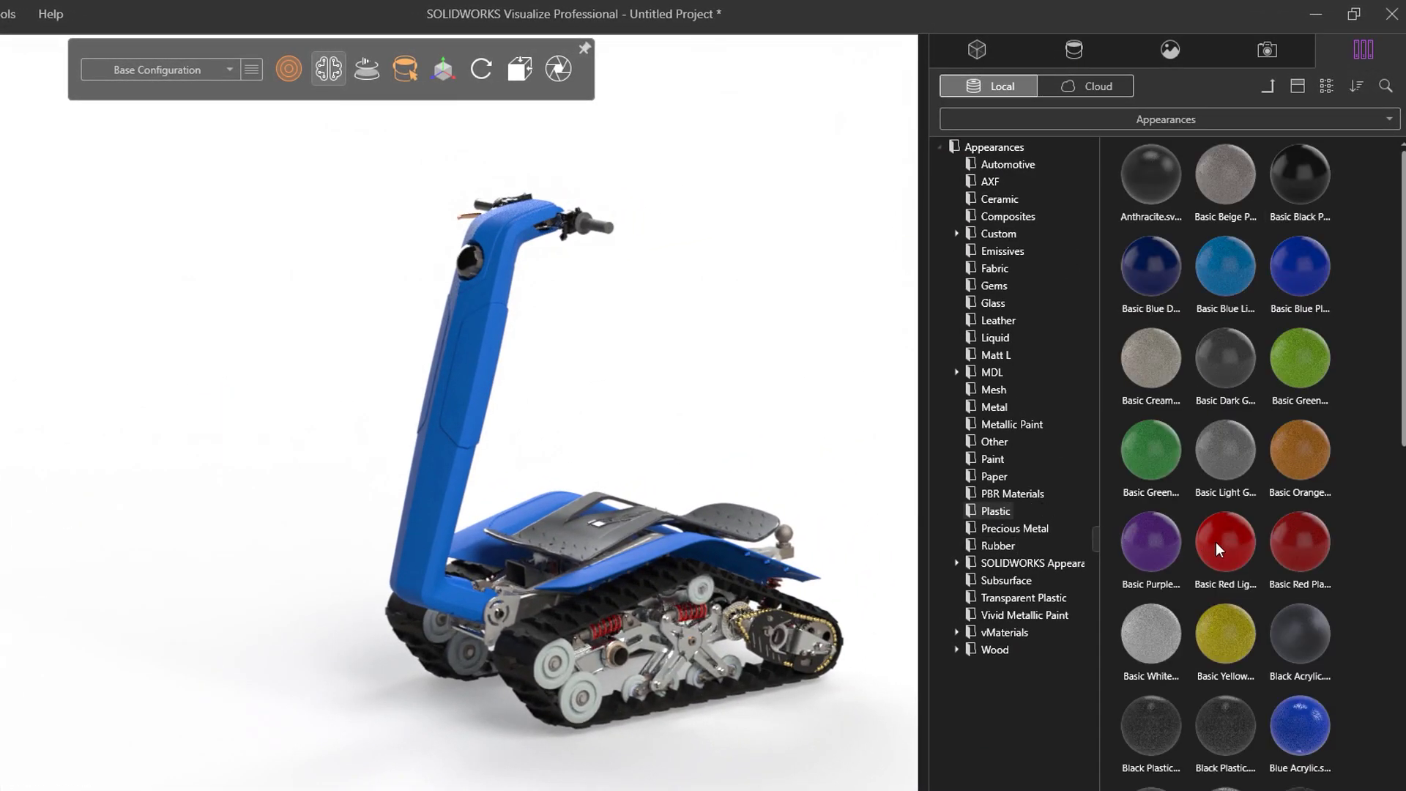
left_click_drag(1225, 541, 695, 560)
left_click_drag(1300, 271, 703, 542)
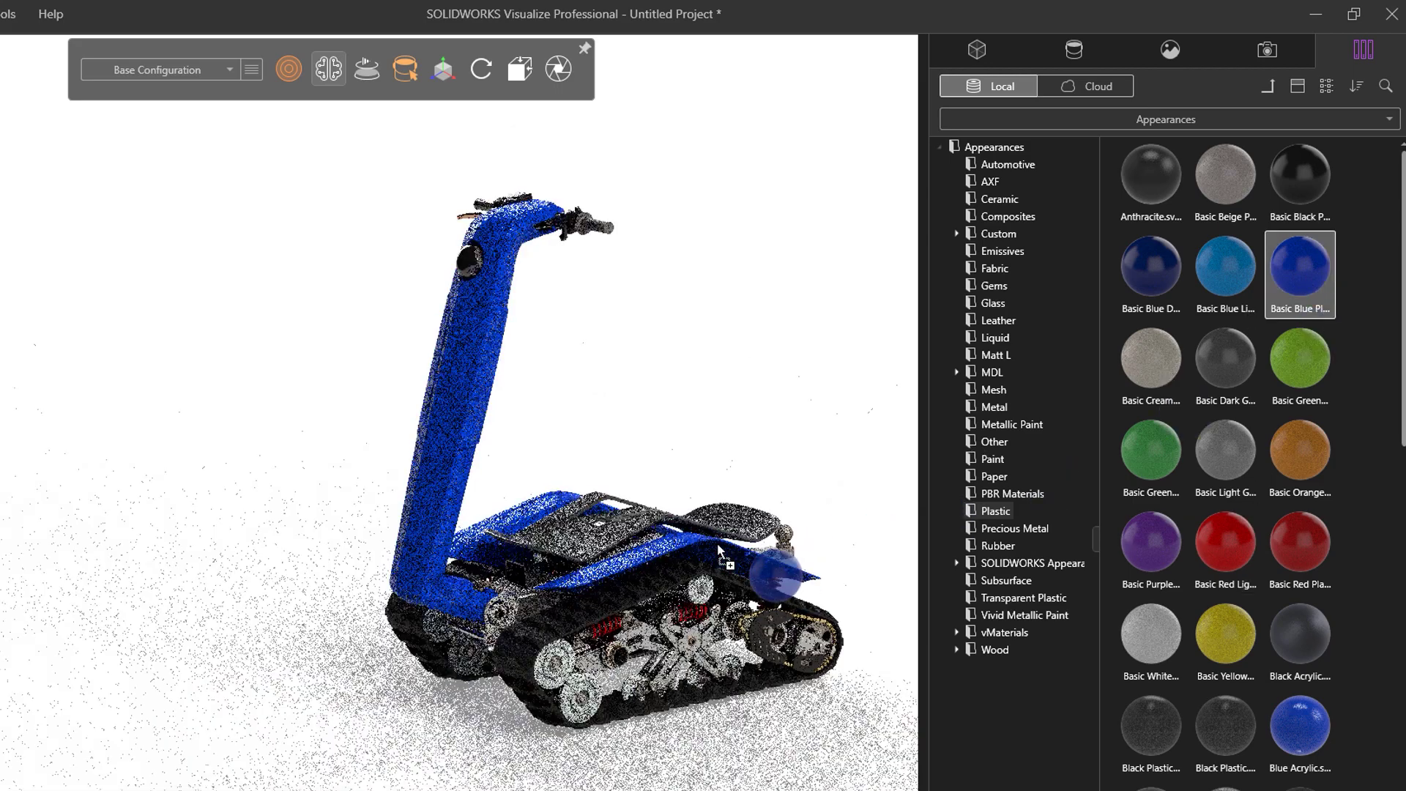
left_click_drag(1151, 449, 746, 540)
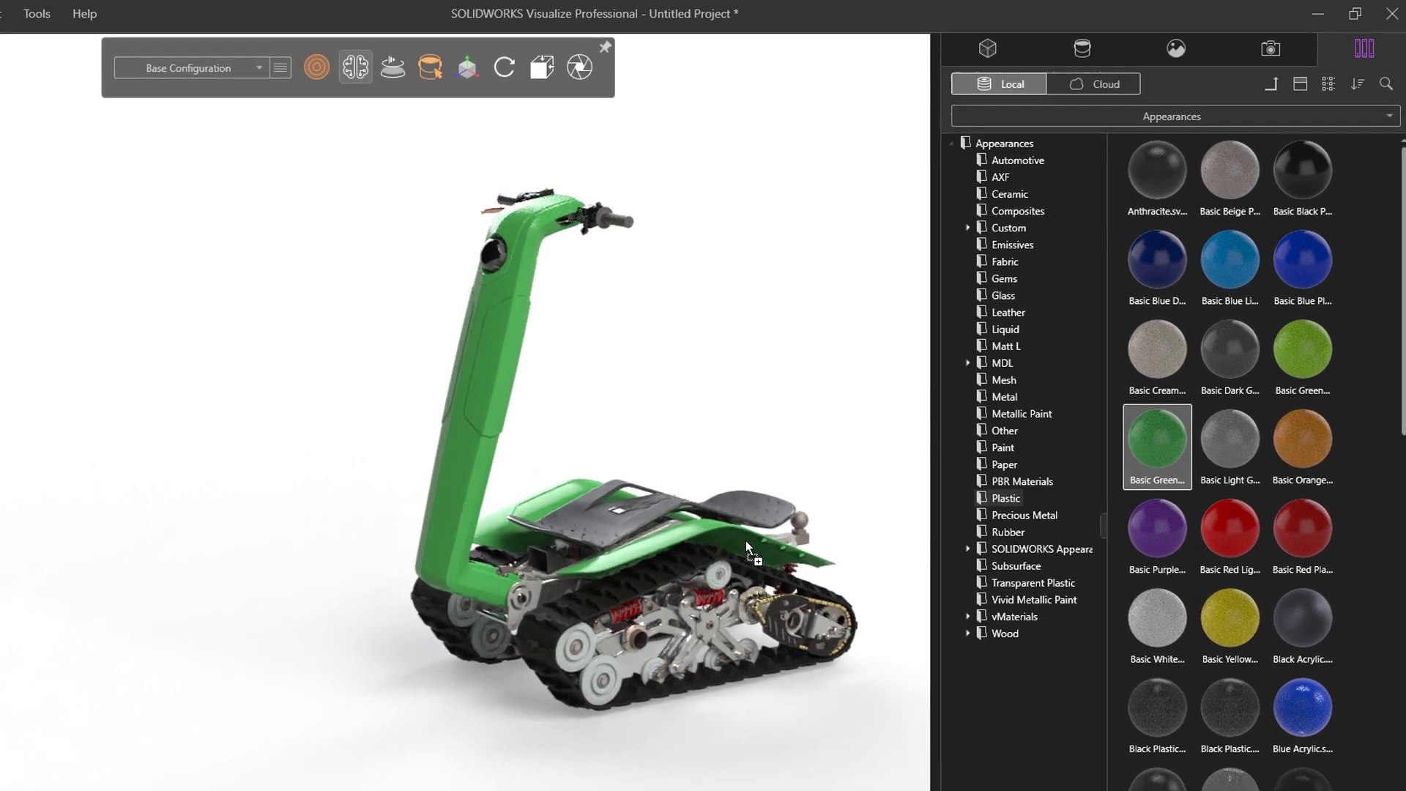
left_click_drag(1300, 449, 819, 491)
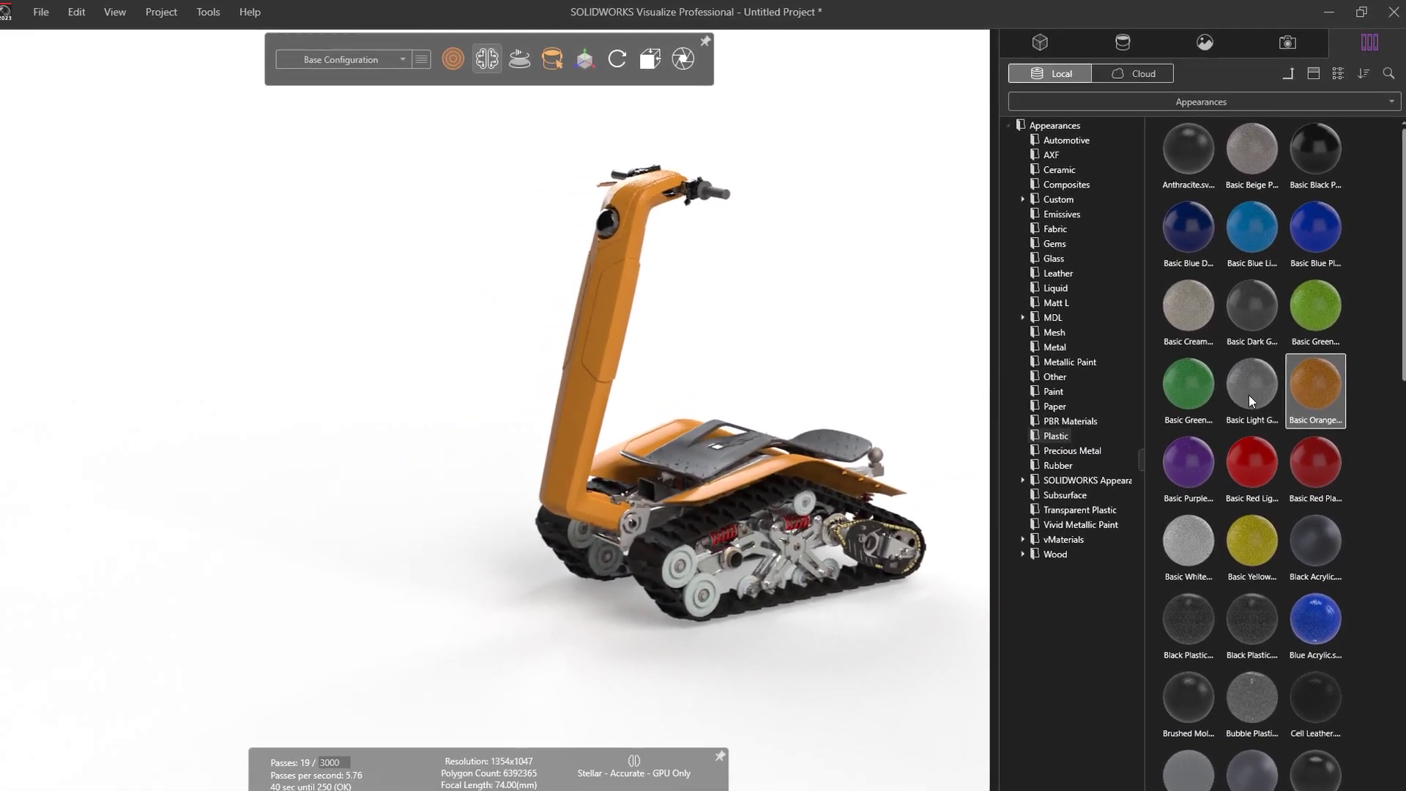
left_click_drag(1252, 401, 842, 484)
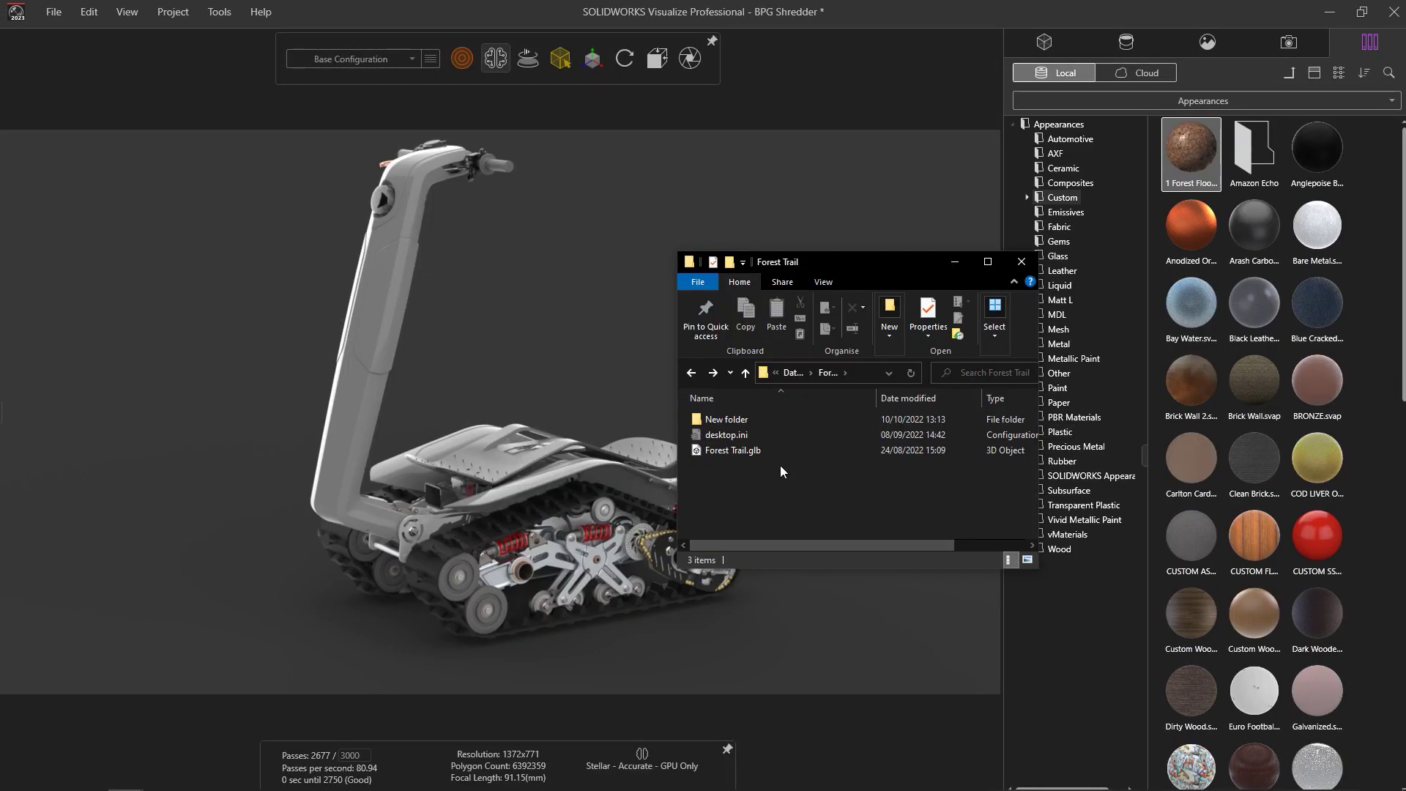
Step: Import Forest Trail.glb into the scene with Automatic part grouping
left_click_drag(756, 452, 587, 386)
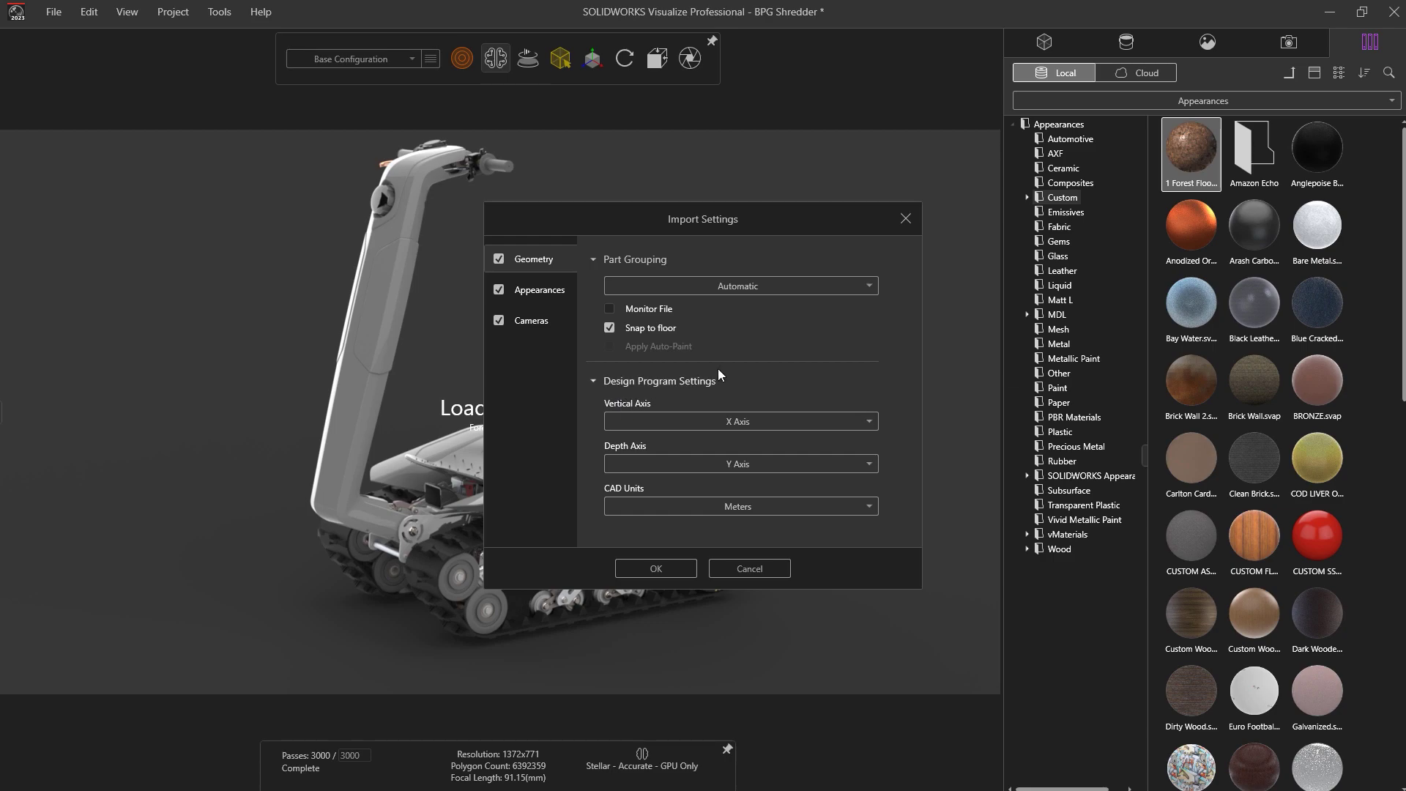
left_click(871, 287)
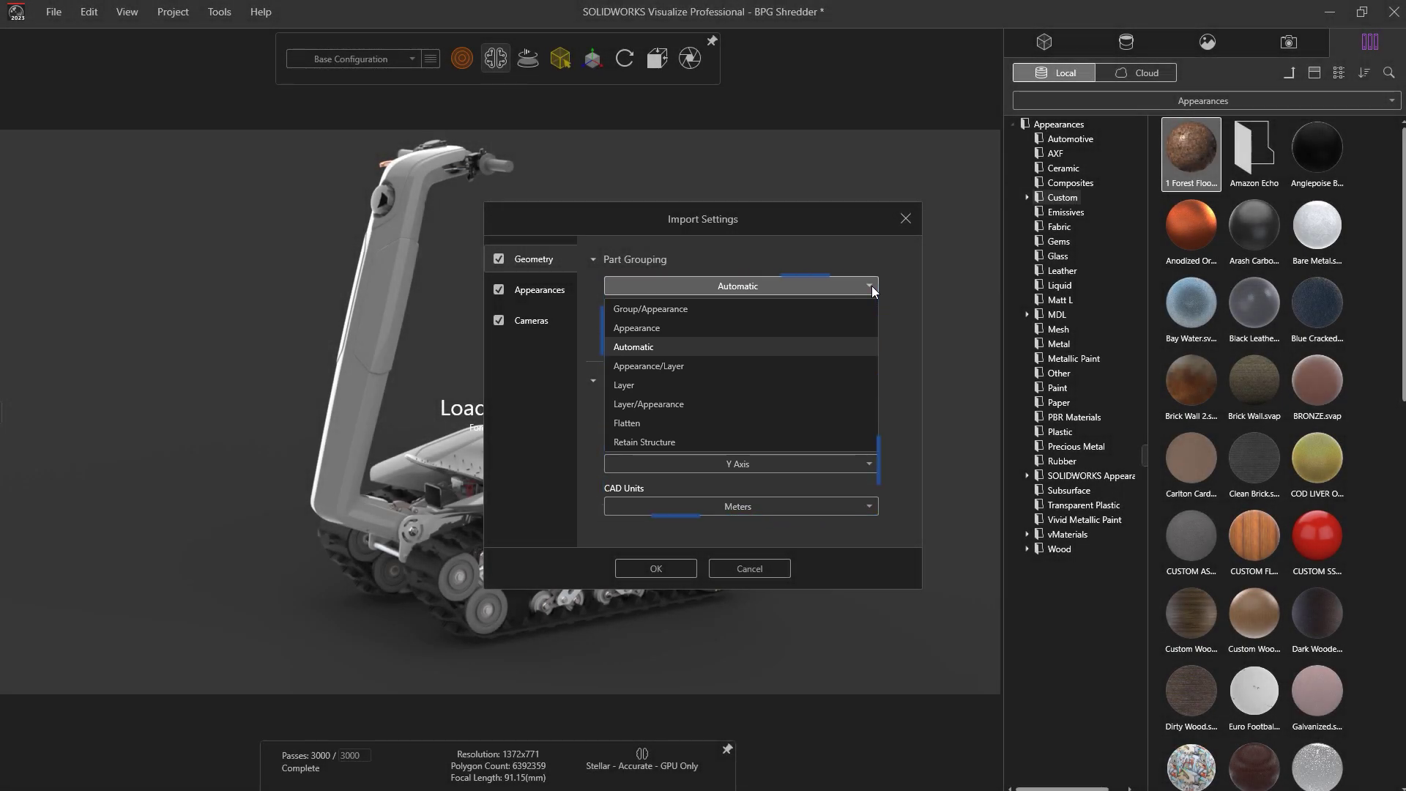
left_click(871, 285)
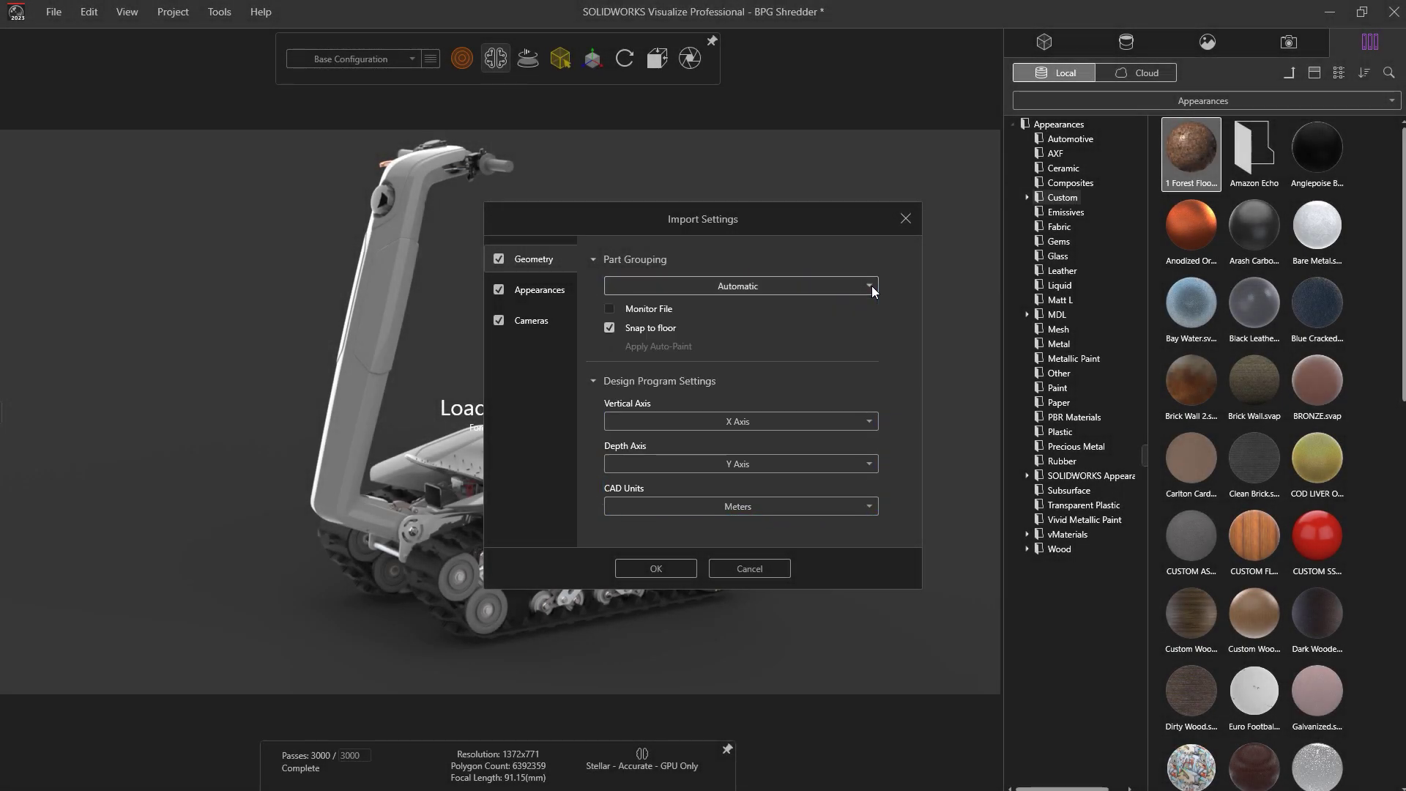
left_click(637, 568)
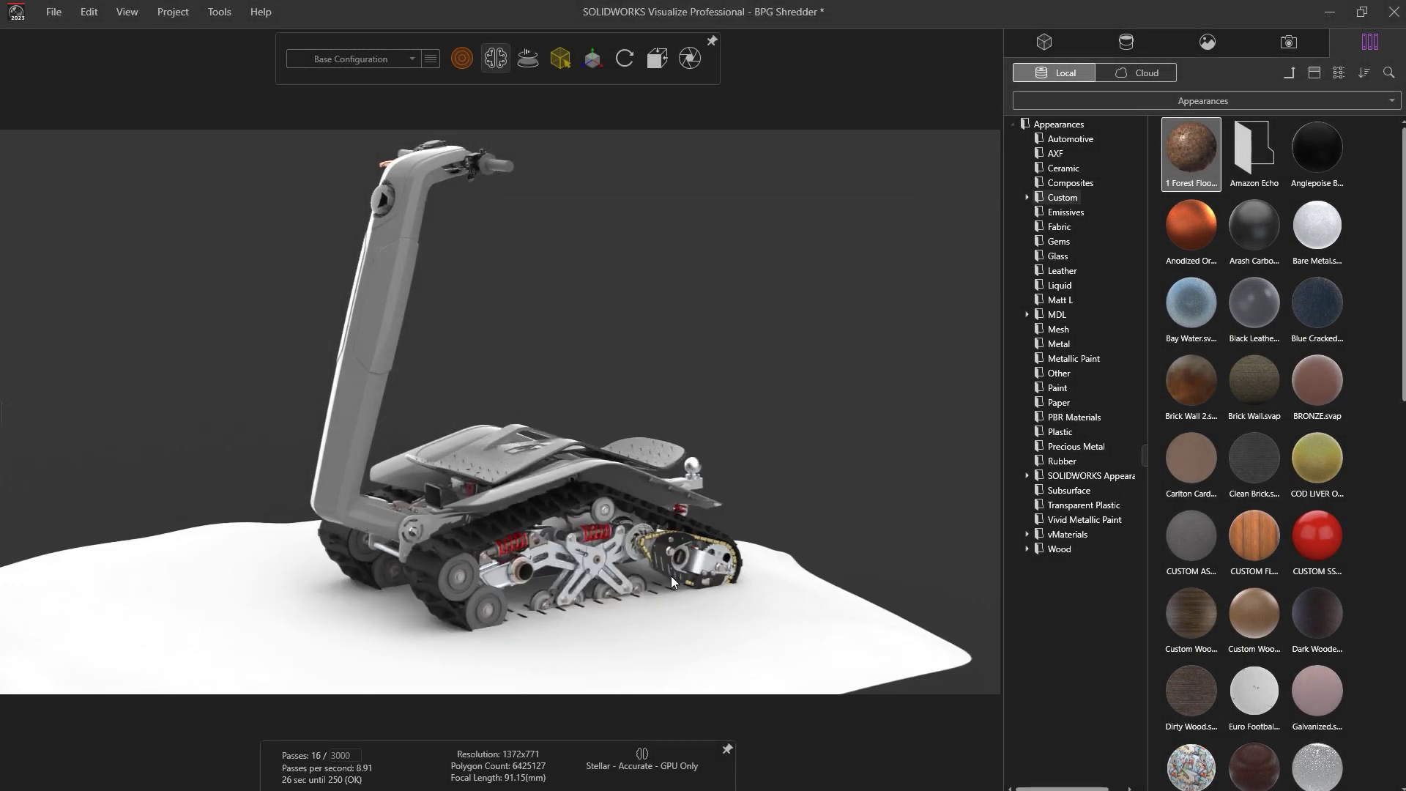
Step: Set the pivot to the model centre and raise the shredder to Y 0.3015 above the terrain
left_click(678, 542)
left_click(592, 59)
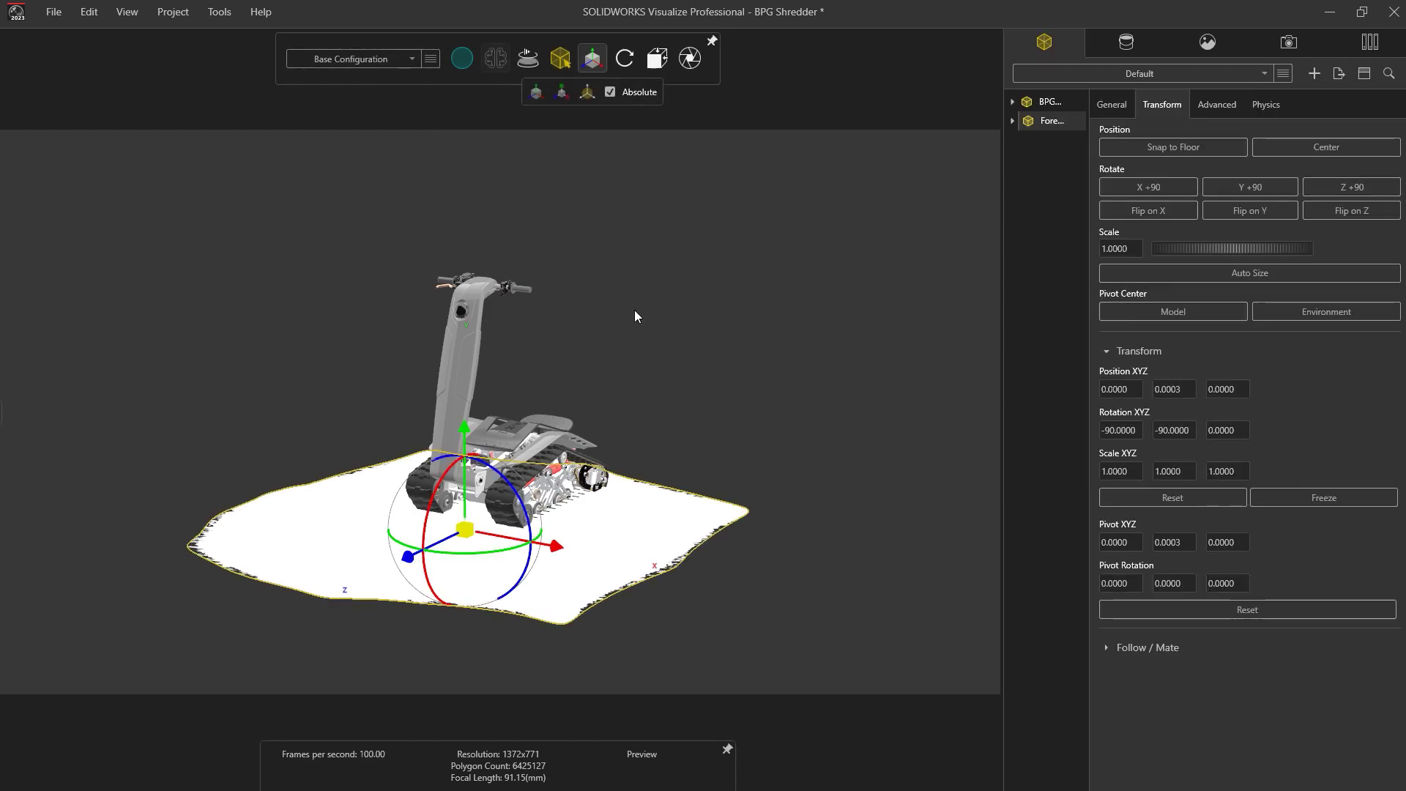
left_click_drag(634, 310, 695, 311)
left_click(1182, 311)
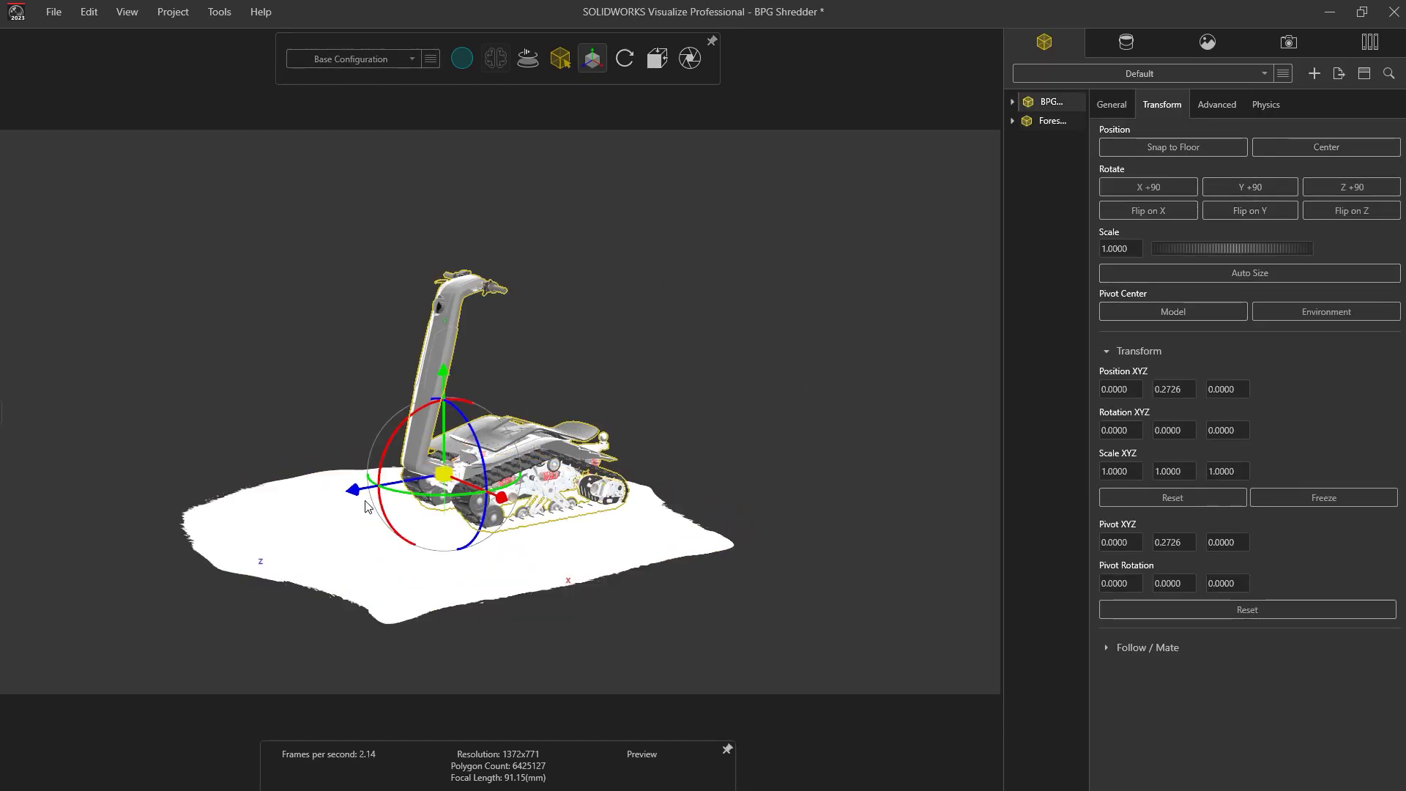
left_click(572, 371)
left_click_drag(571, 371, 571, 364)
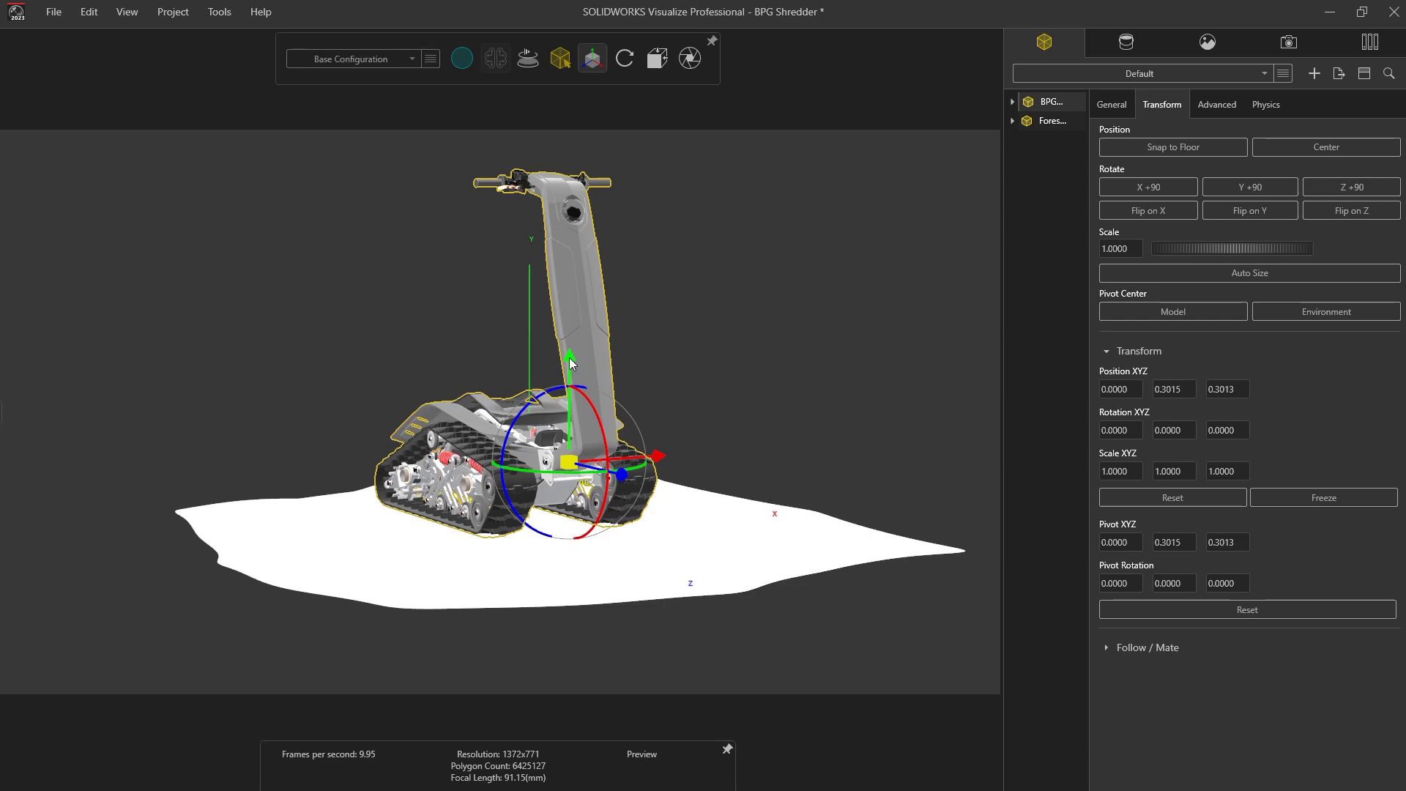
left_click_drag(618, 480, 710, 418)
left_click(710, 418)
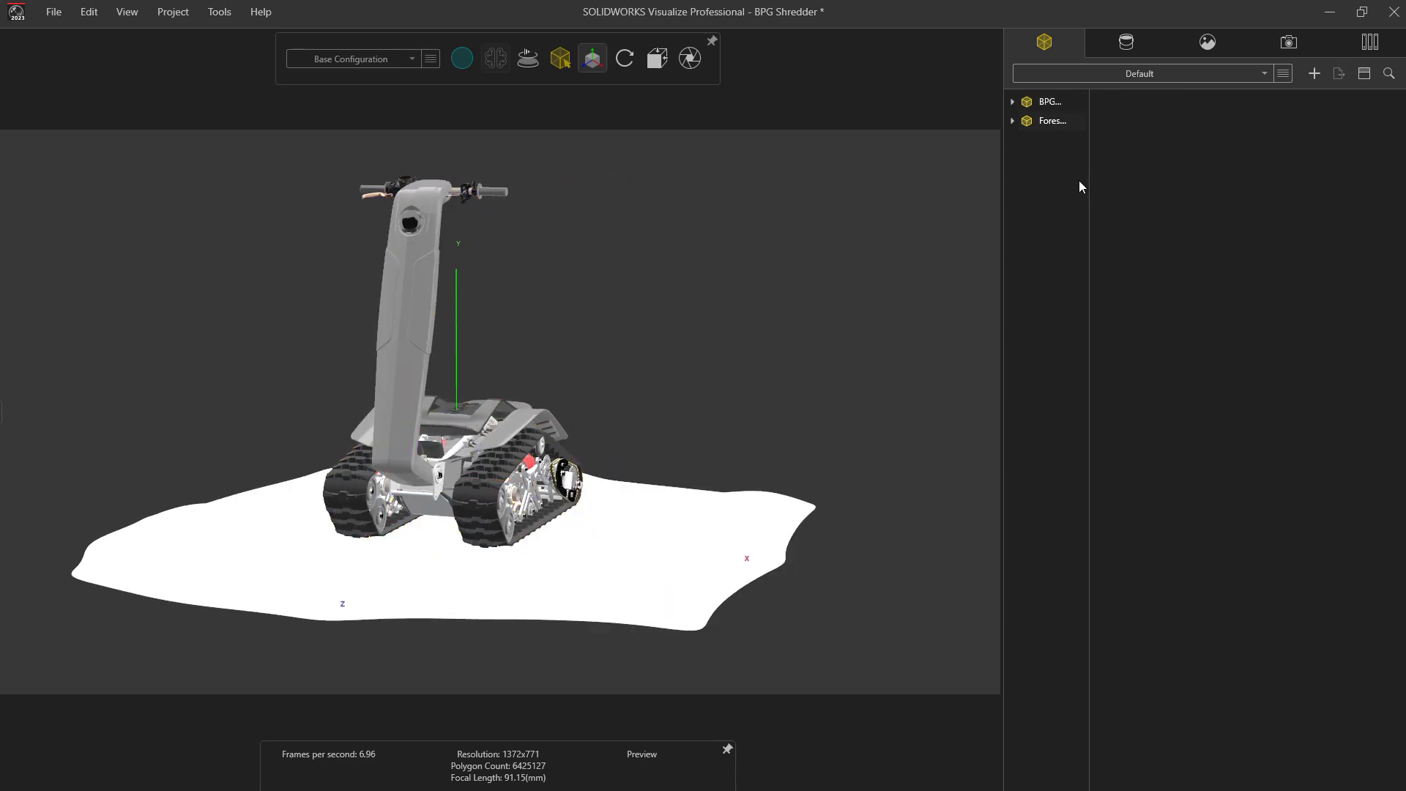
Step: Apply the 1 Forest Floor appearance to the terrain
left_click(1123, 42)
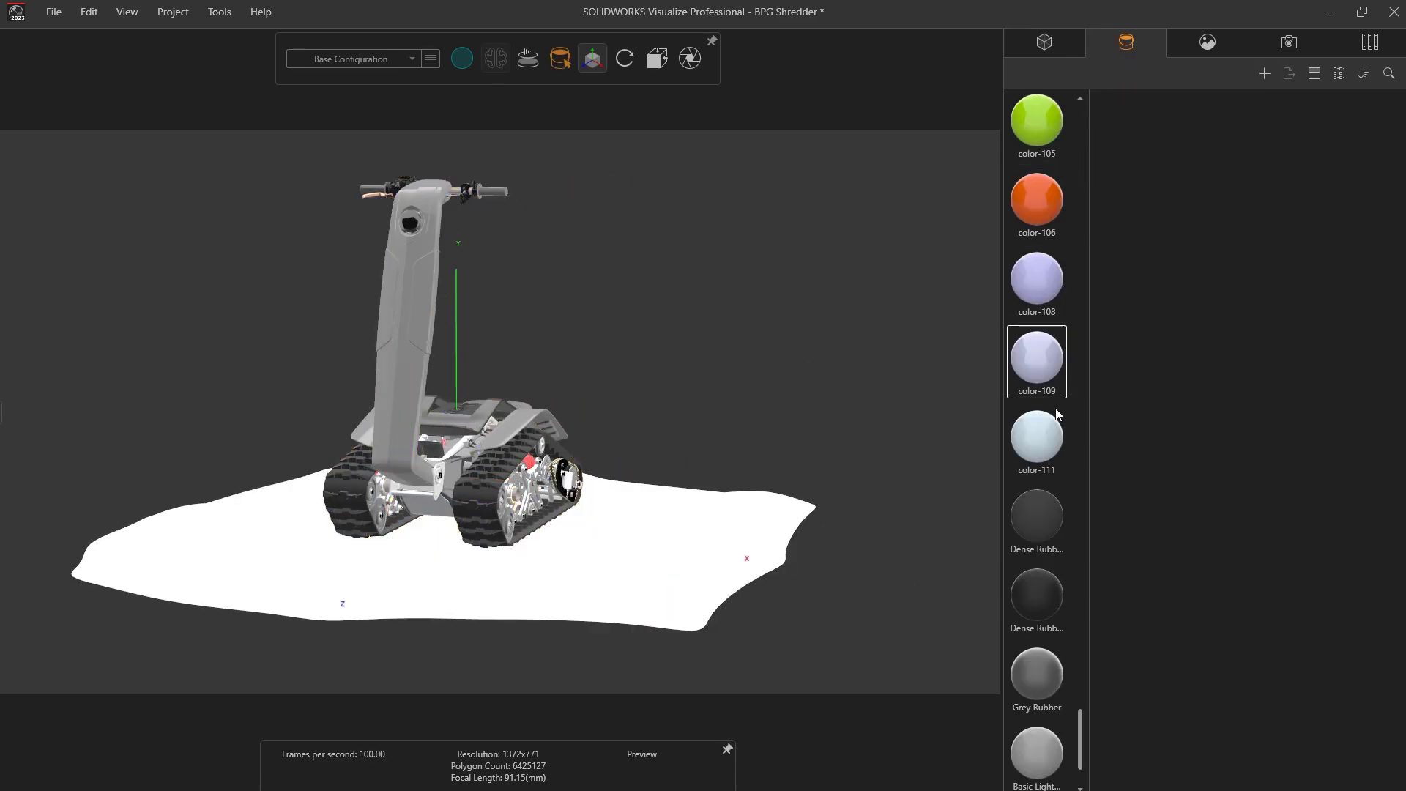
scroll(1057, 414, "down", 3)
left_click_drag(932, 671, 703, 637)
Step: Select the forest-floor ground and view its Texture Mapping settings
left_click(750, 646)
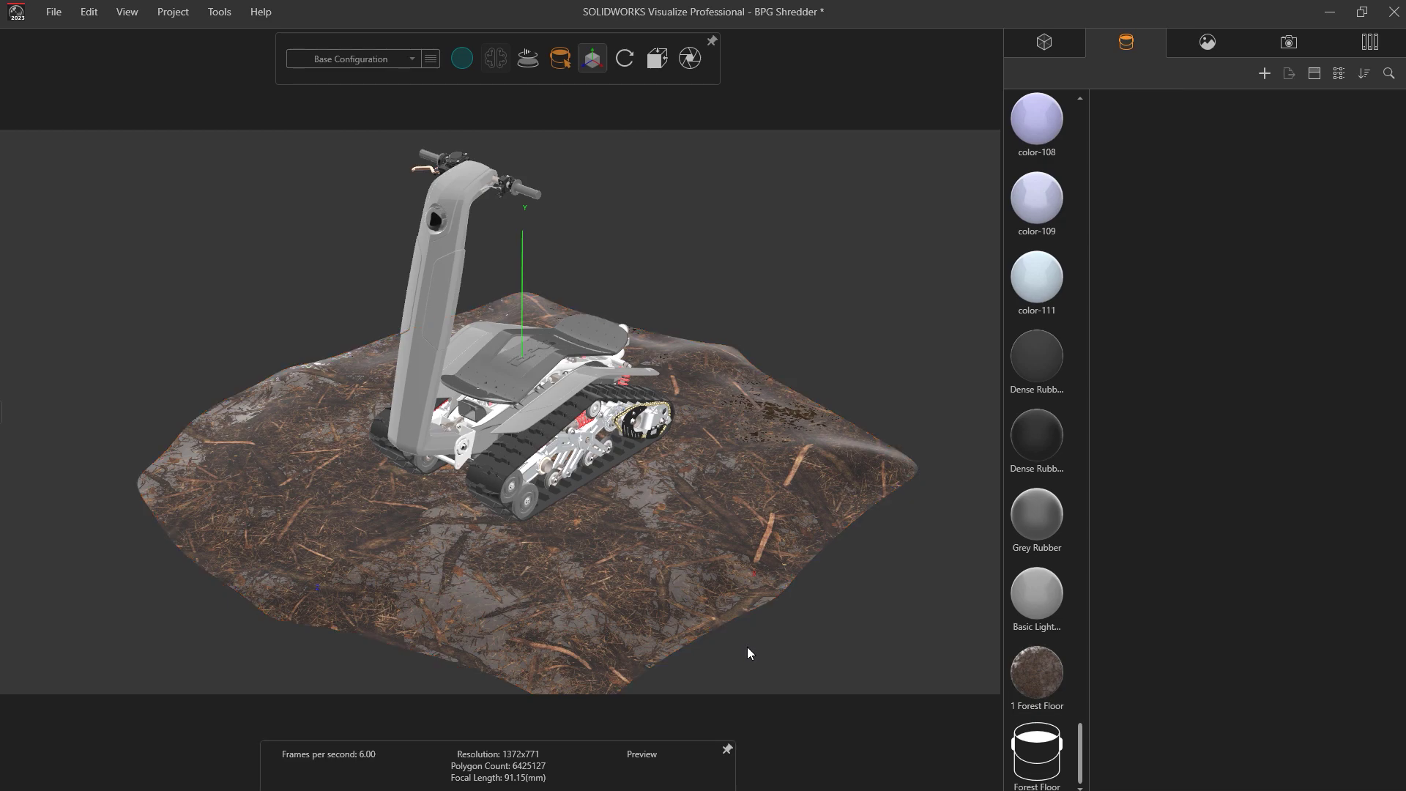
left_click(728, 583)
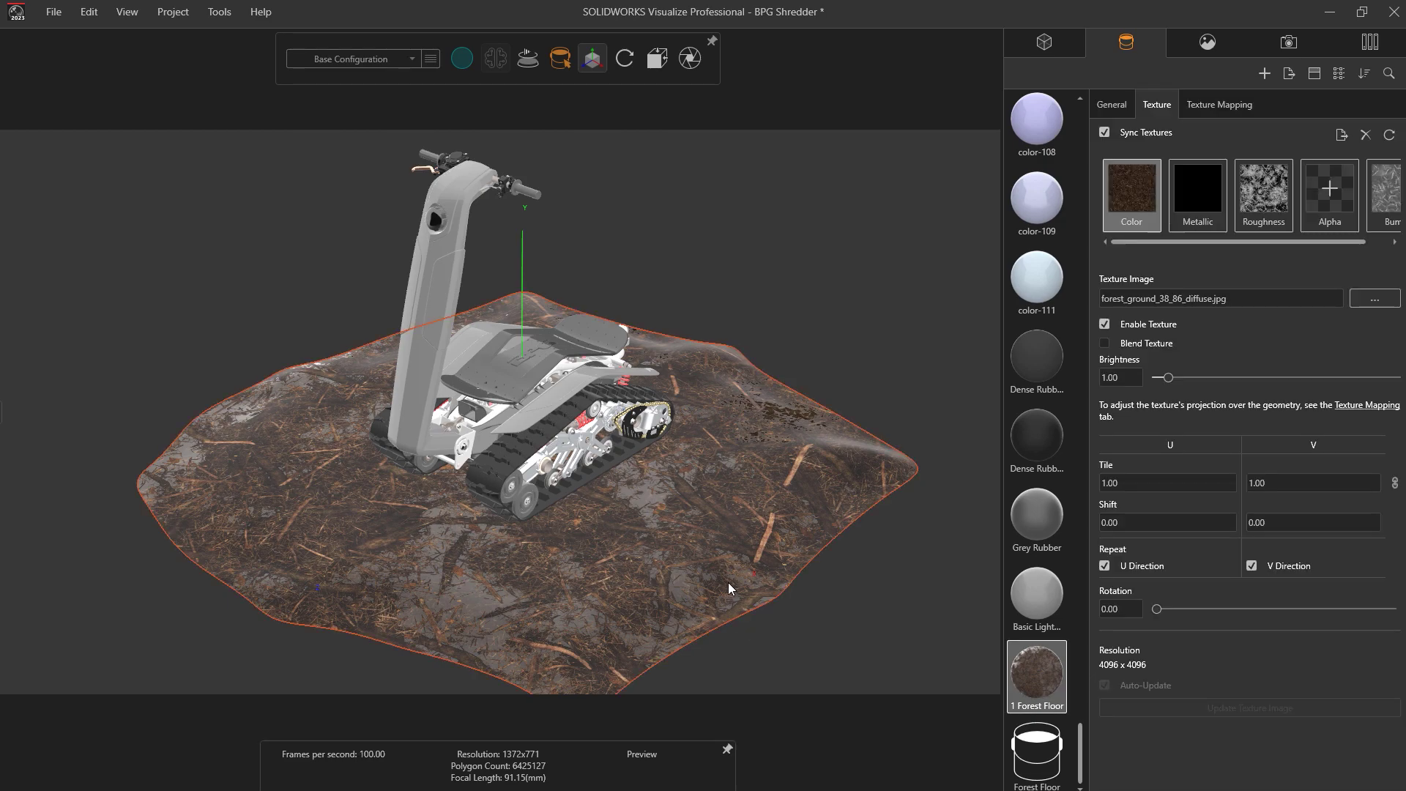
left_click(1219, 106)
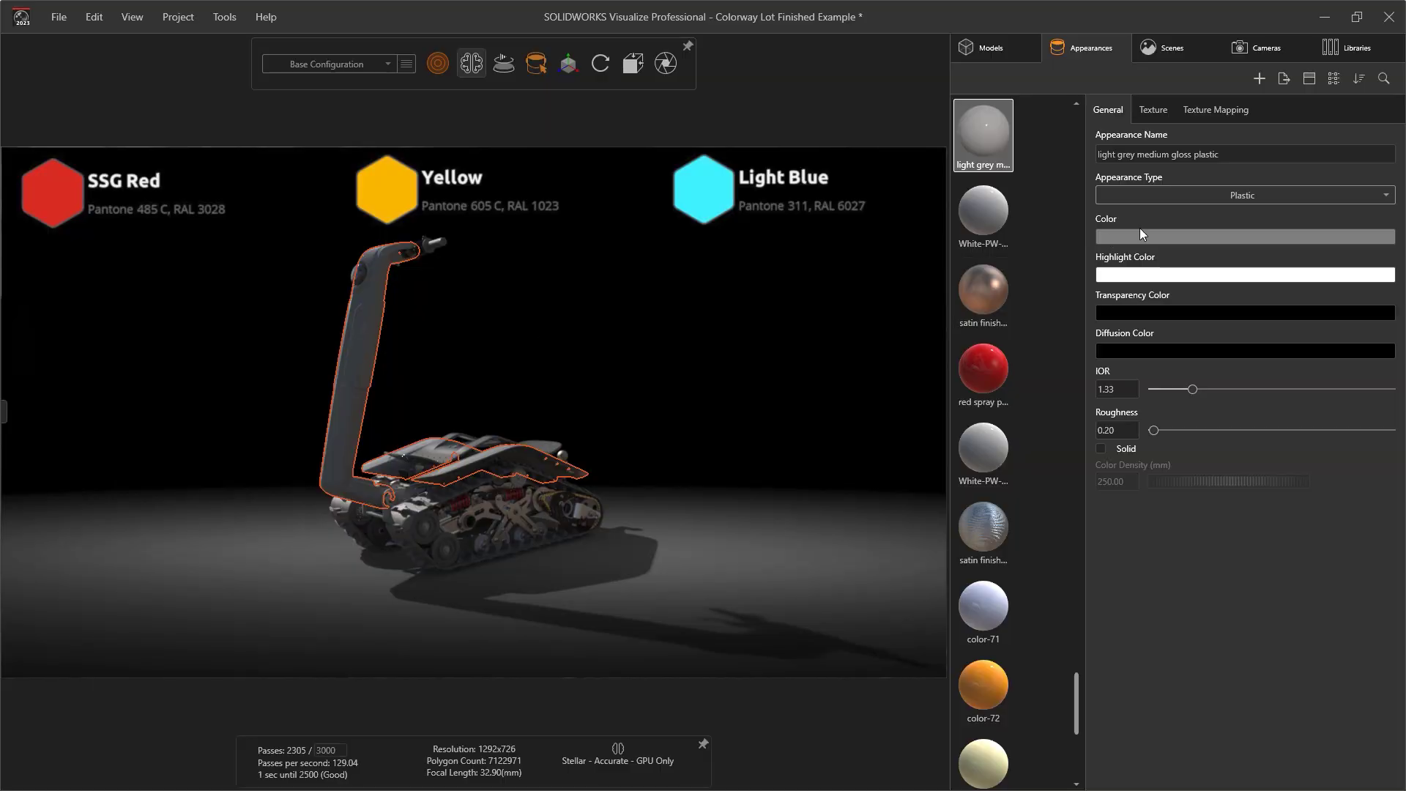
Step: Eyedrop the SSG Red hexagon (D92C22) for the body colour, after testing hue, Light Blue and Yellow
left_click(1148, 235)
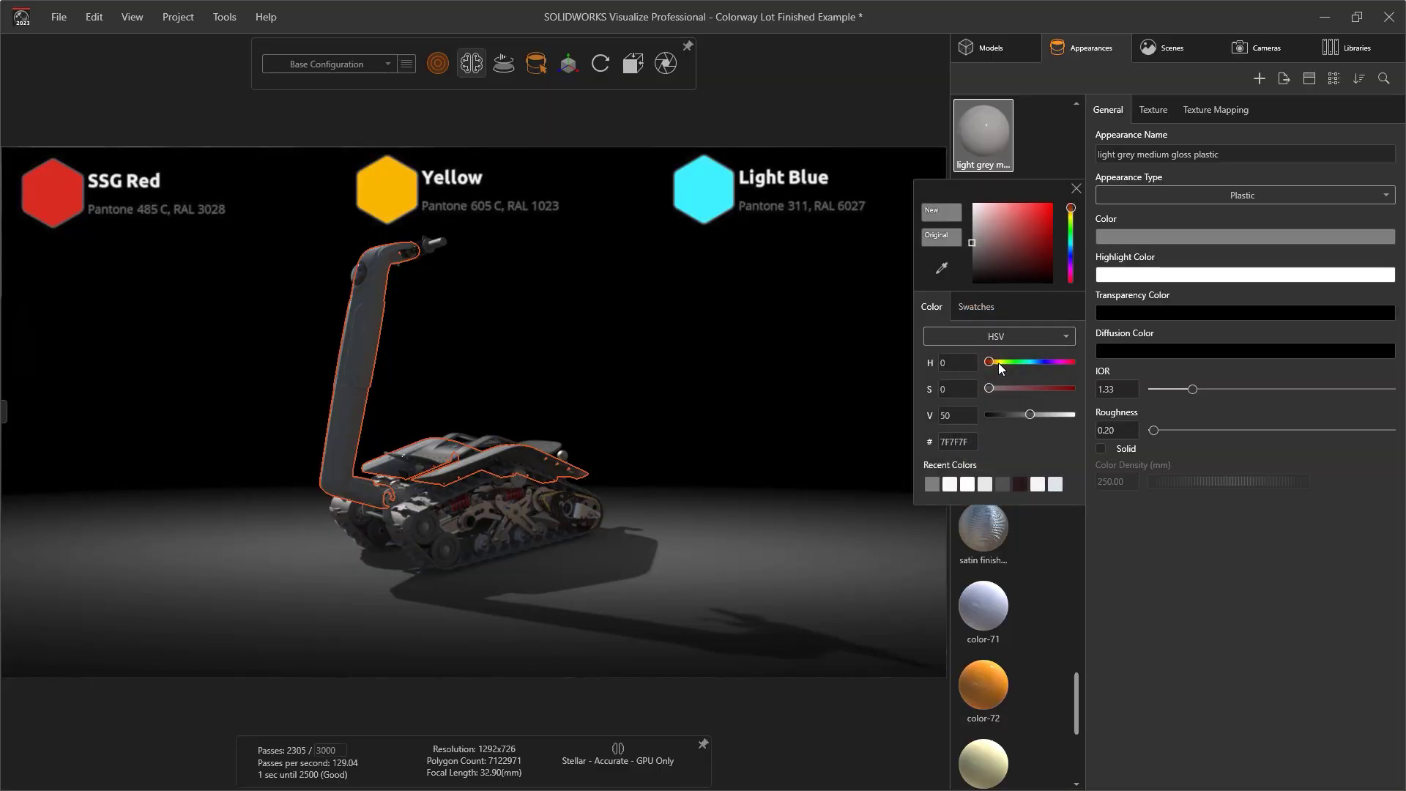
left_click_drag(989, 361, 1034, 394)
left_click(993, 389)
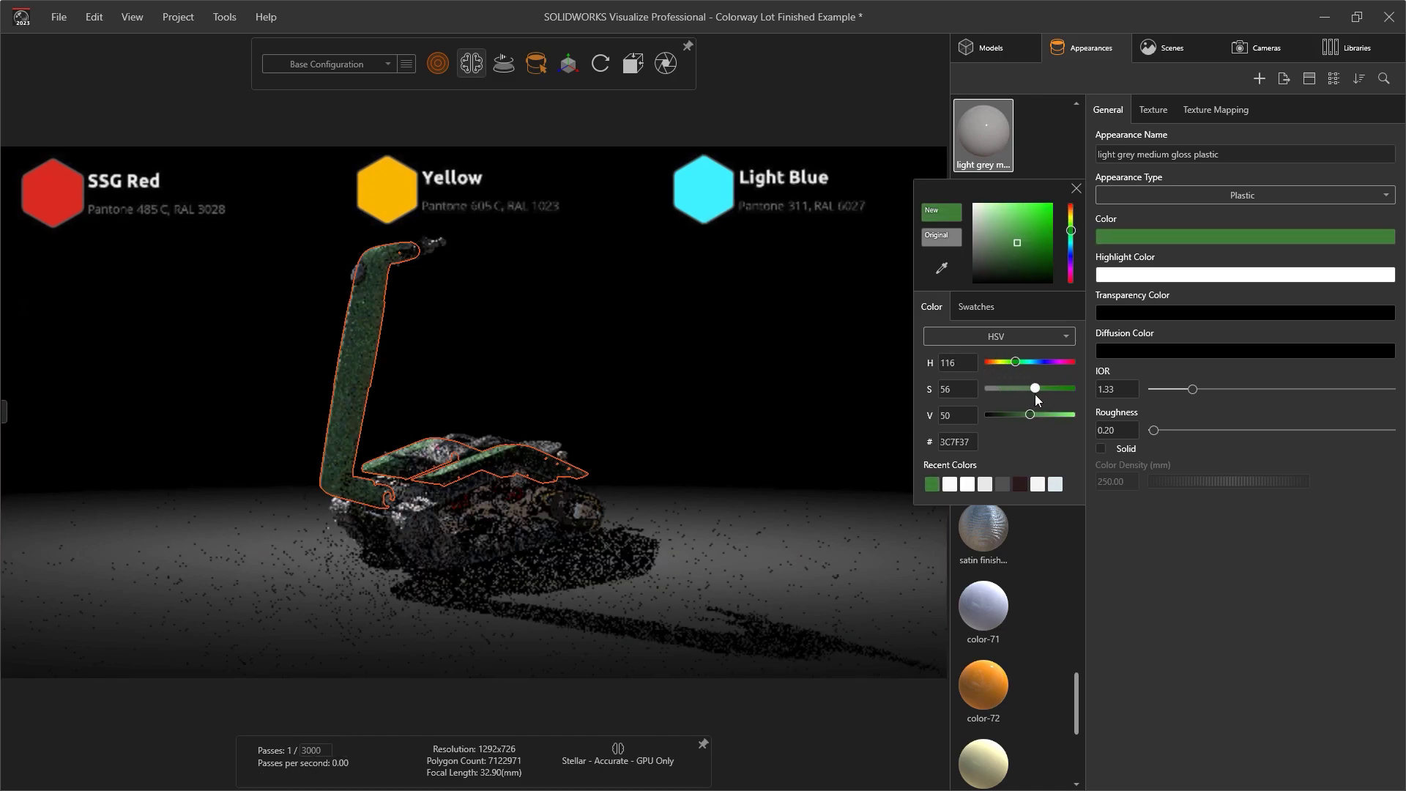
left_click(942, 268)
left_click(702, 189)
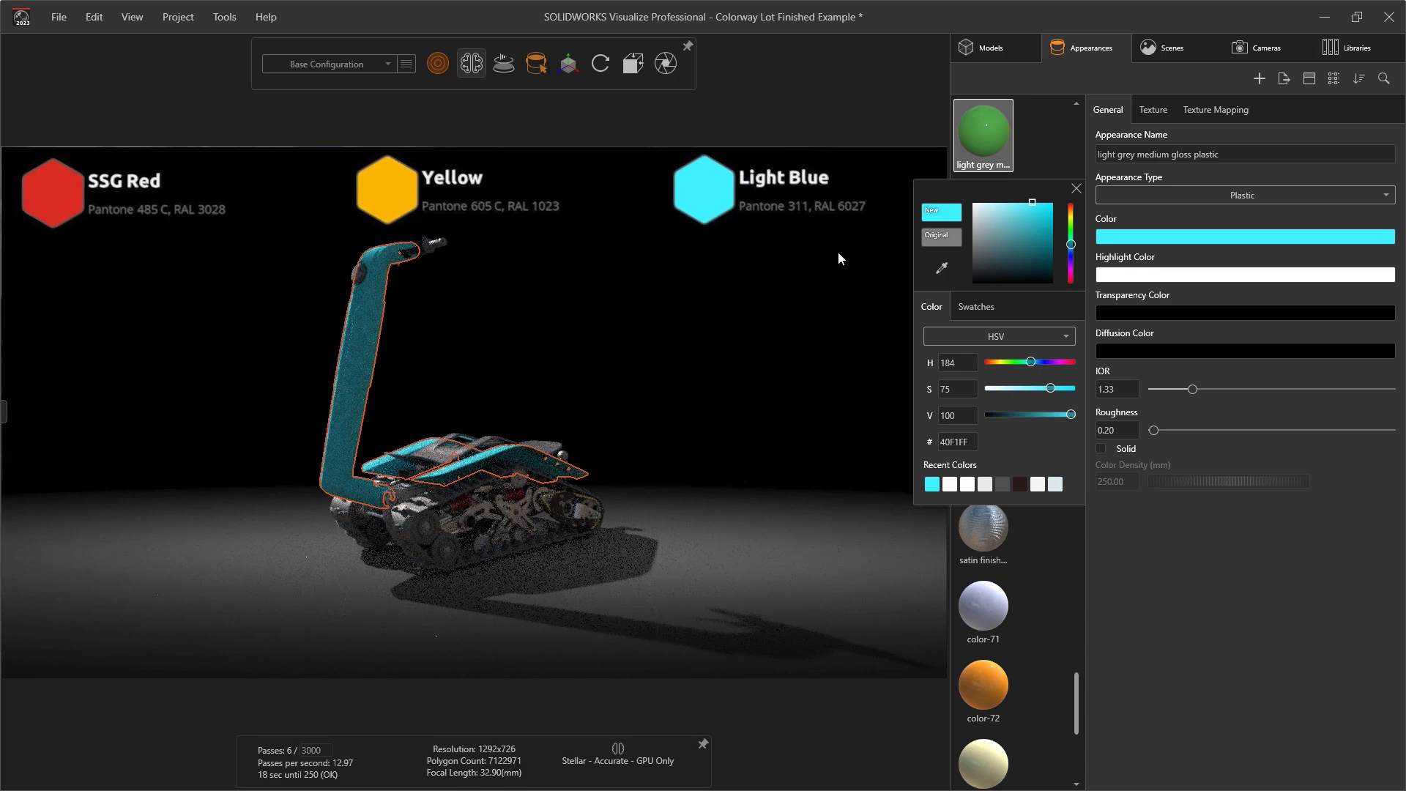
left_click(942, 268)
left_click(414, 189)
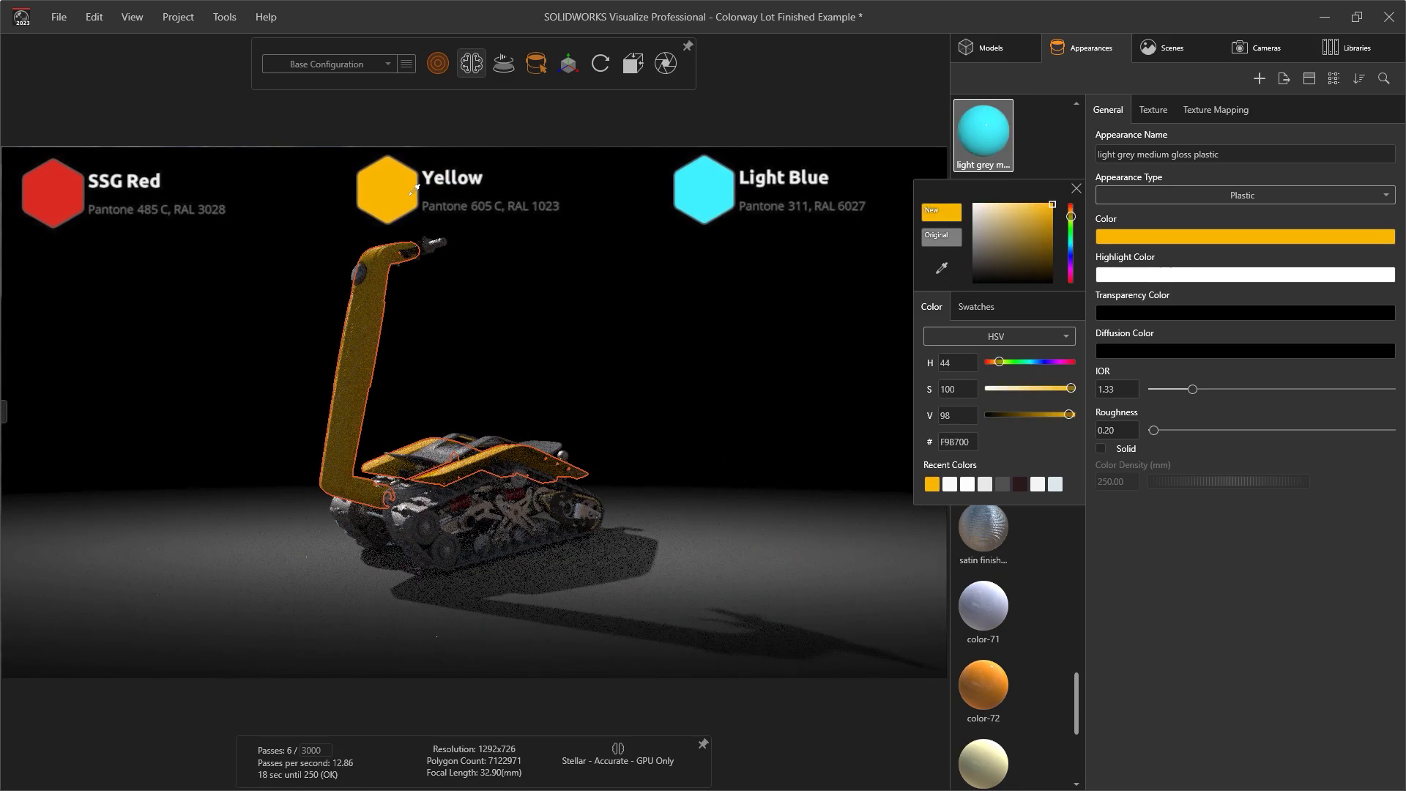
left_click(941, 268)
left_click(76, 189)
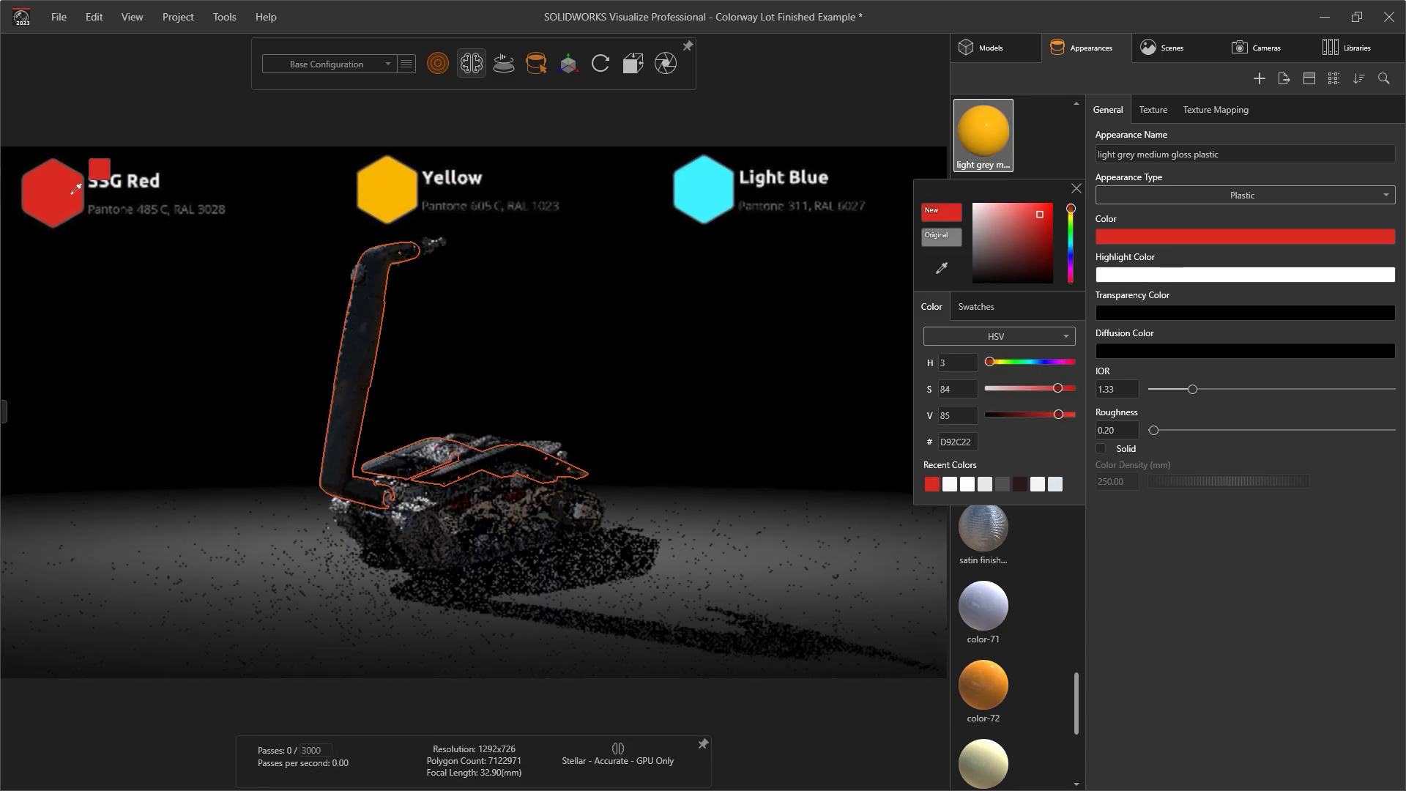
left_click(1054, 335)
left_click(996, 357)
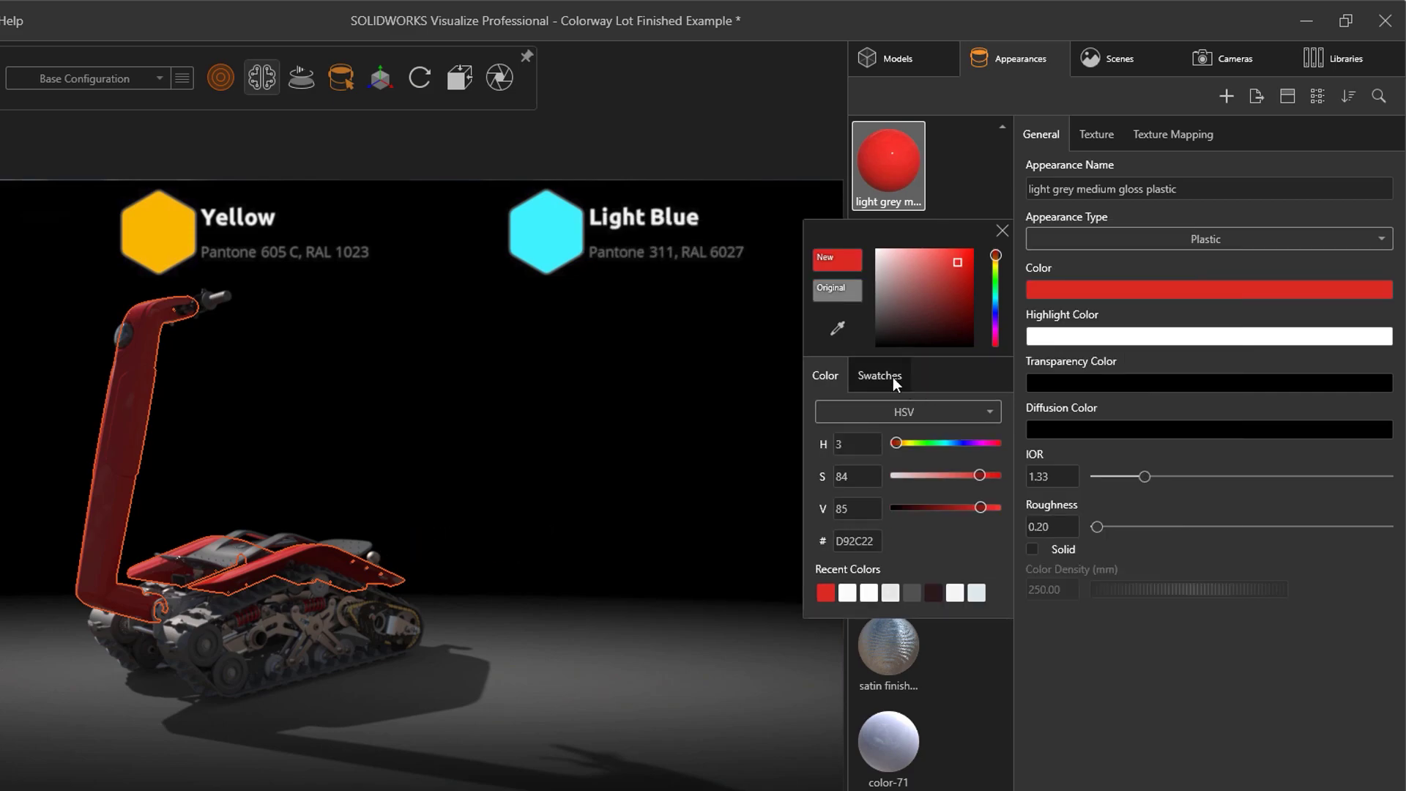
Step: Load the SSM_BrandColours .aco palette file into the colour picker's swatch sets
left_click(893, 377)
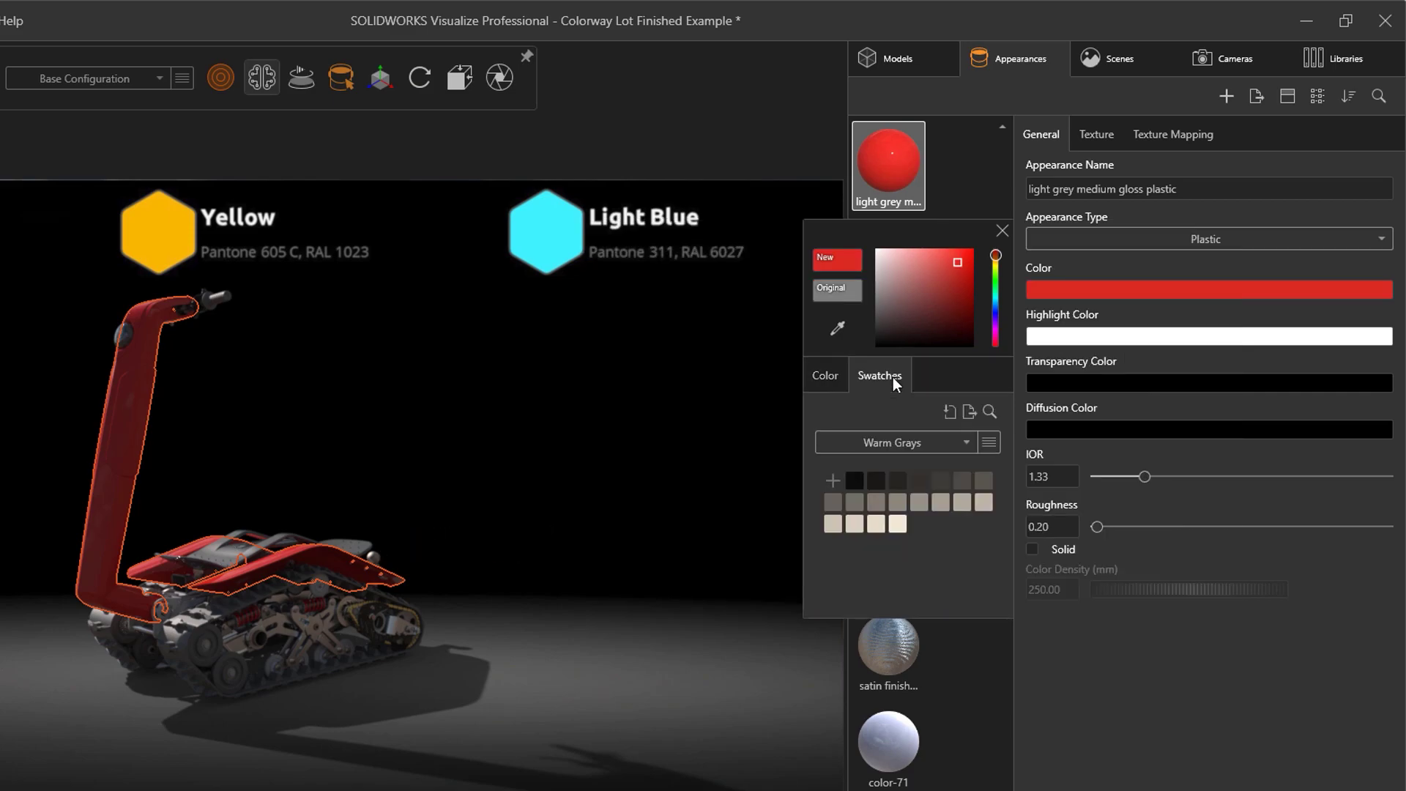
left_click(949, 442)
left_click(949, 439)
left_click(950, 411)
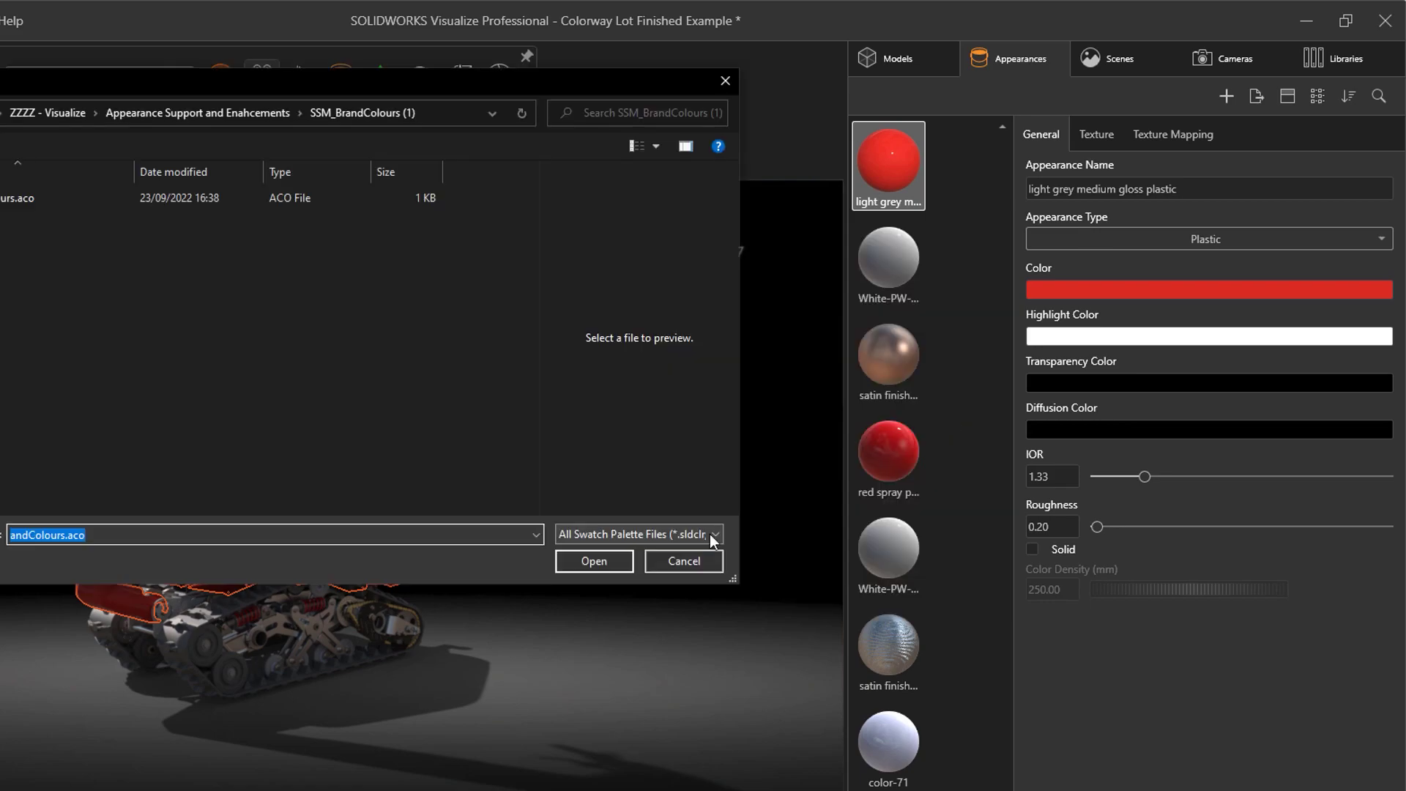
left_click(709, 534)
left_click(709, 534)
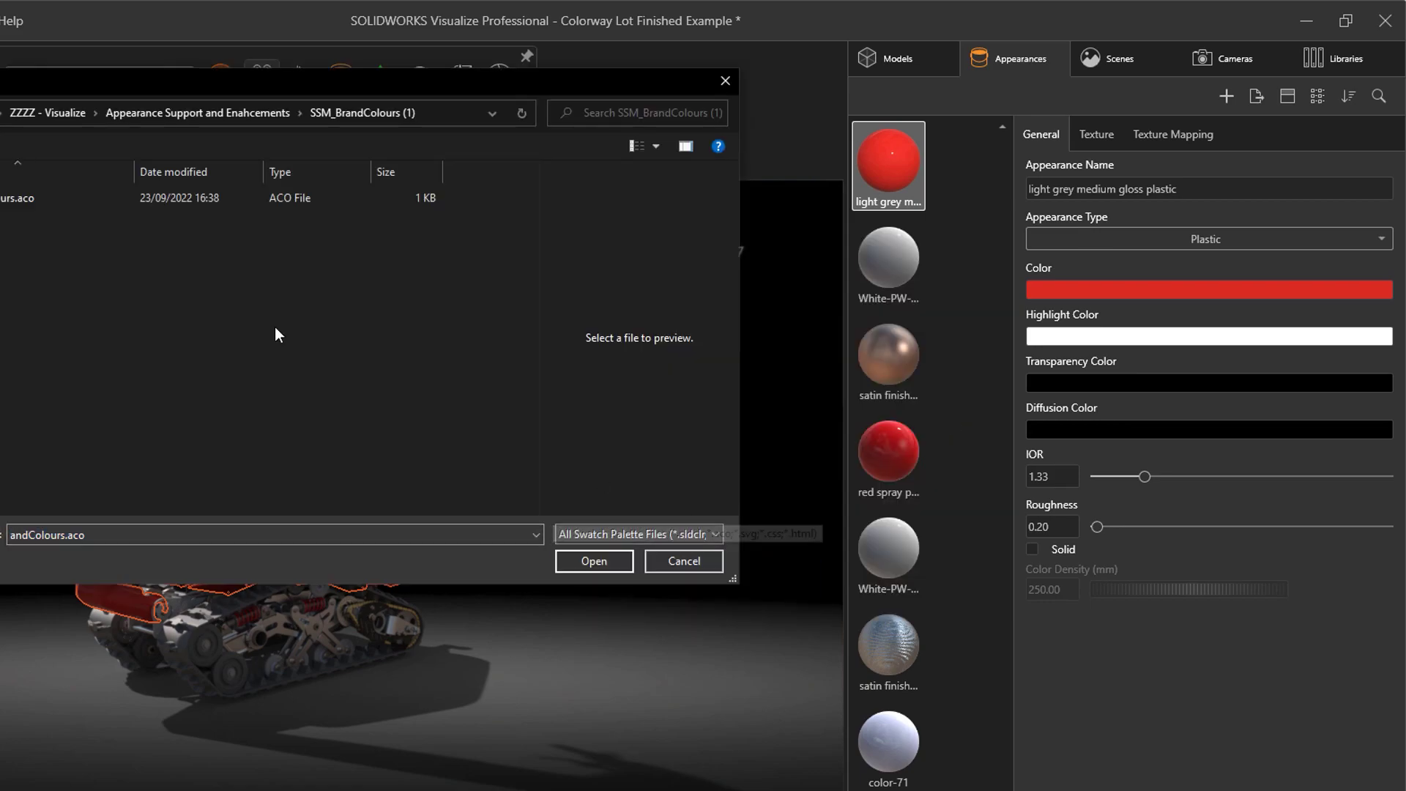
double_click(16, 203)
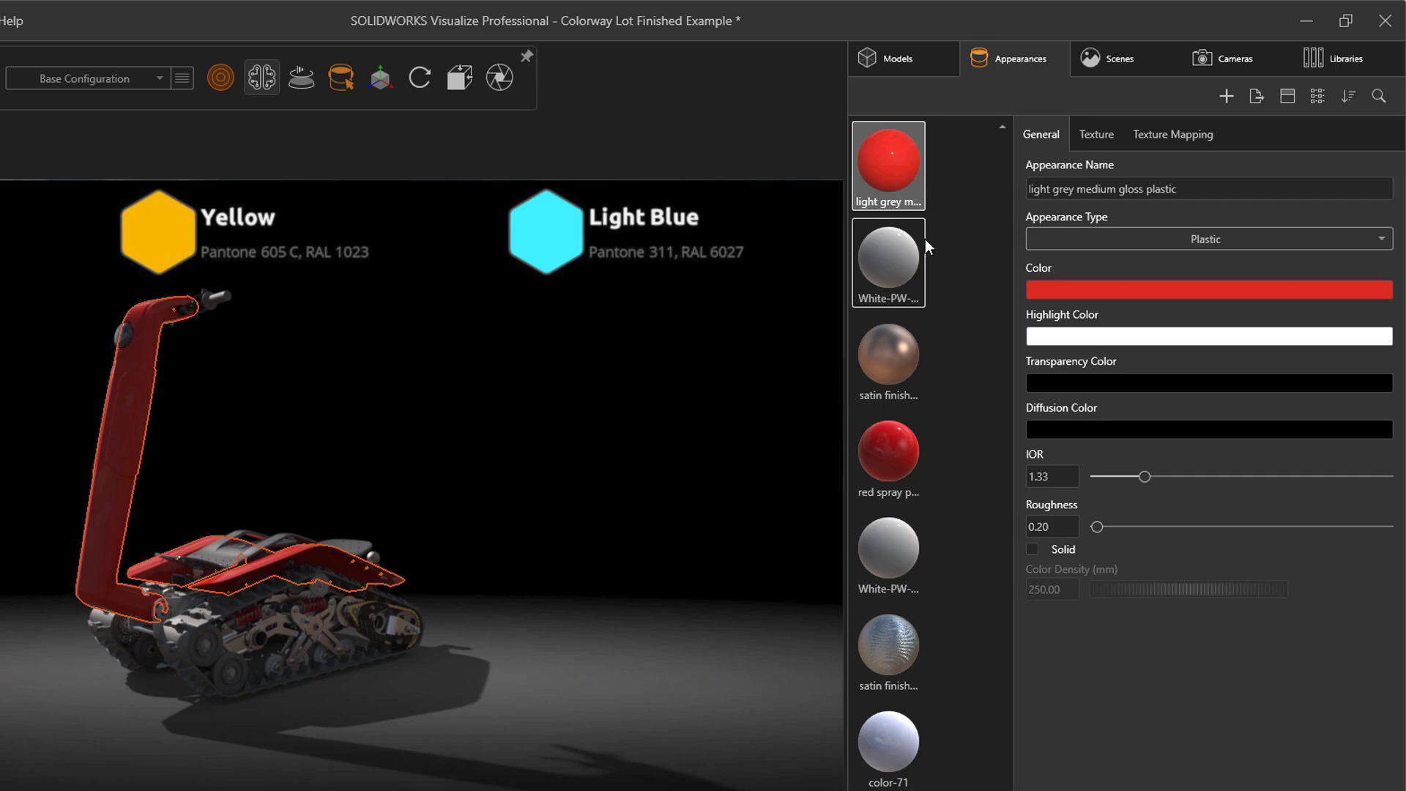
left_click(1067, 290)
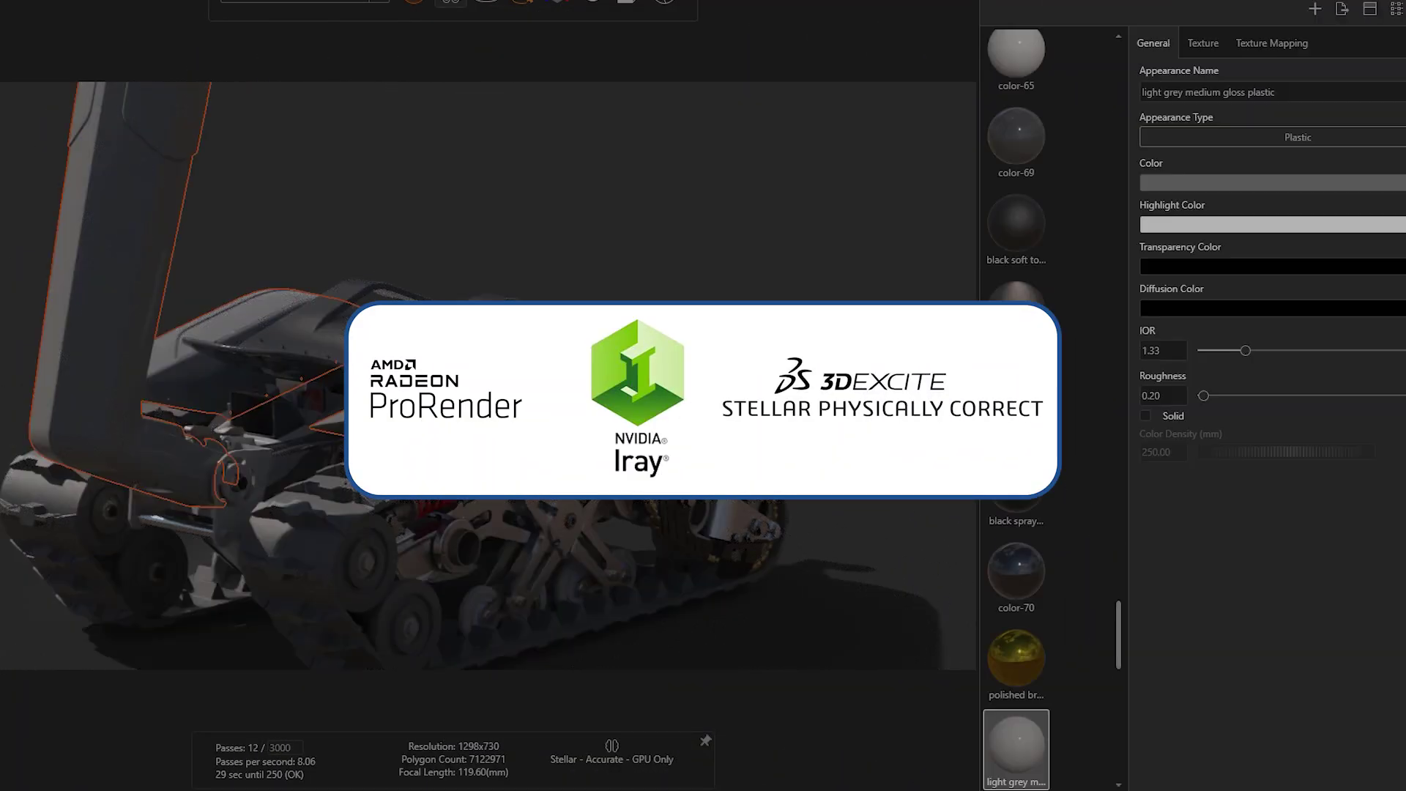
Step: Move the part colour picker aside and close it
left_click(1184, 185)
left_click_drag(1028, 148, 754, 168)
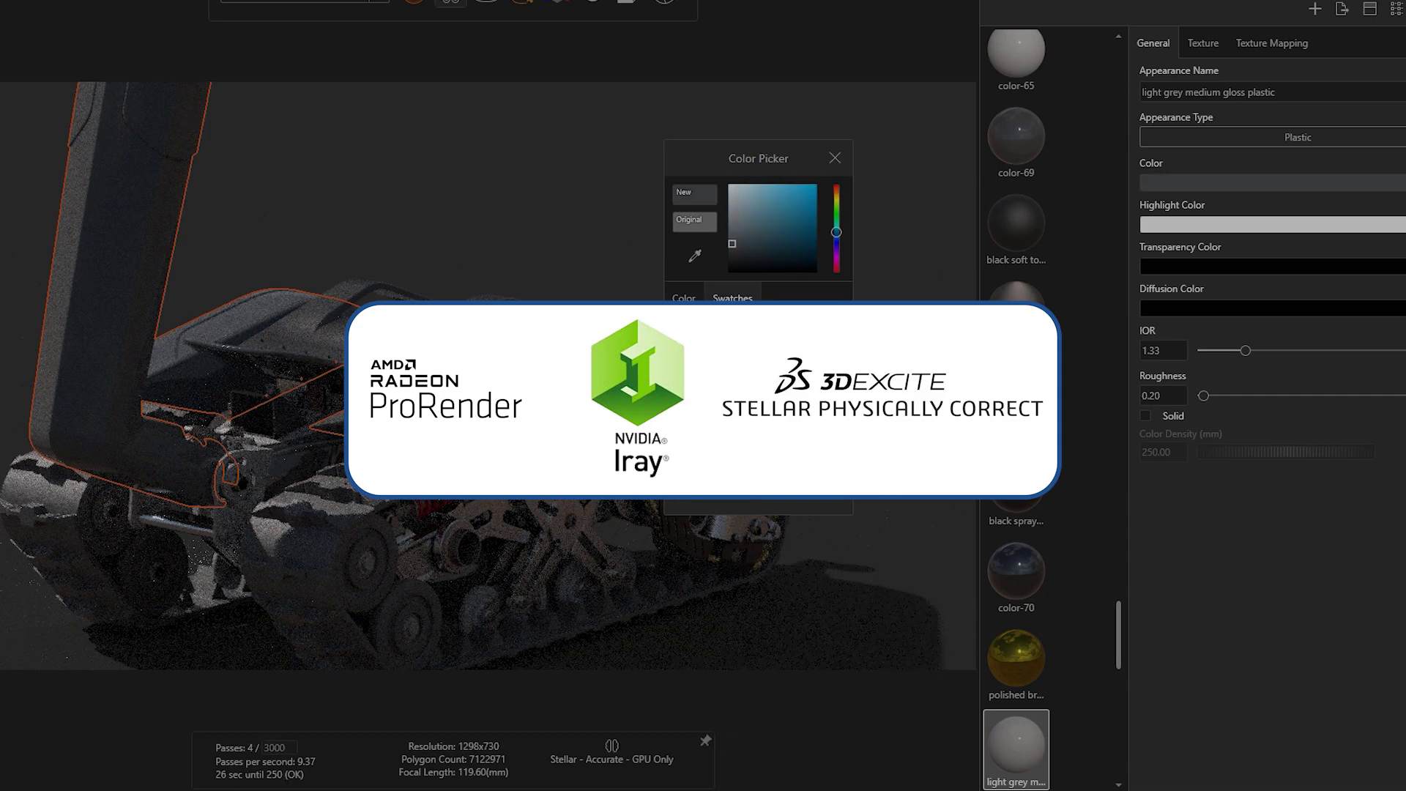
left_click(836, 159)
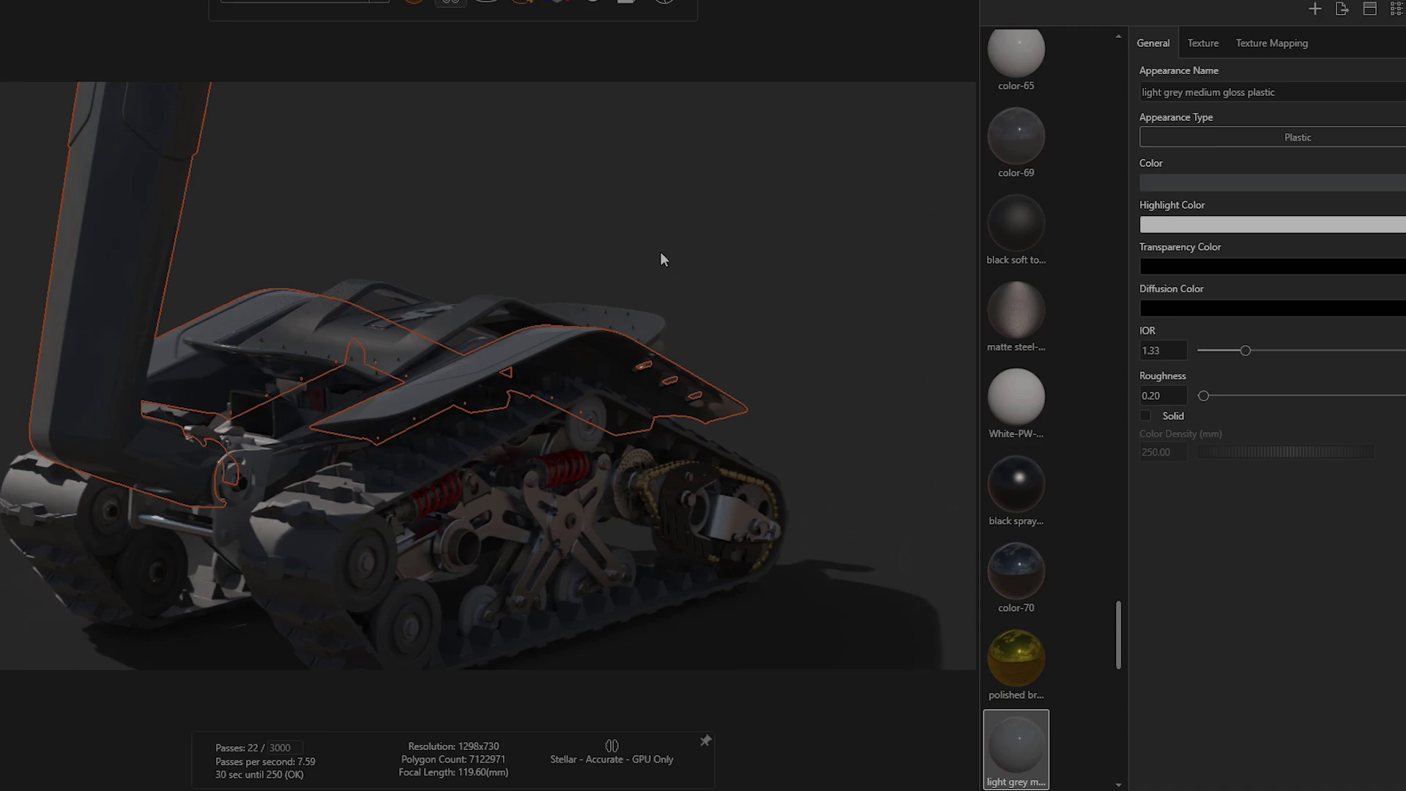
Step: Pattern BPG - Shredder into five copies spaced 1.5 apart on X
scroll(660, 259, "down", 10)
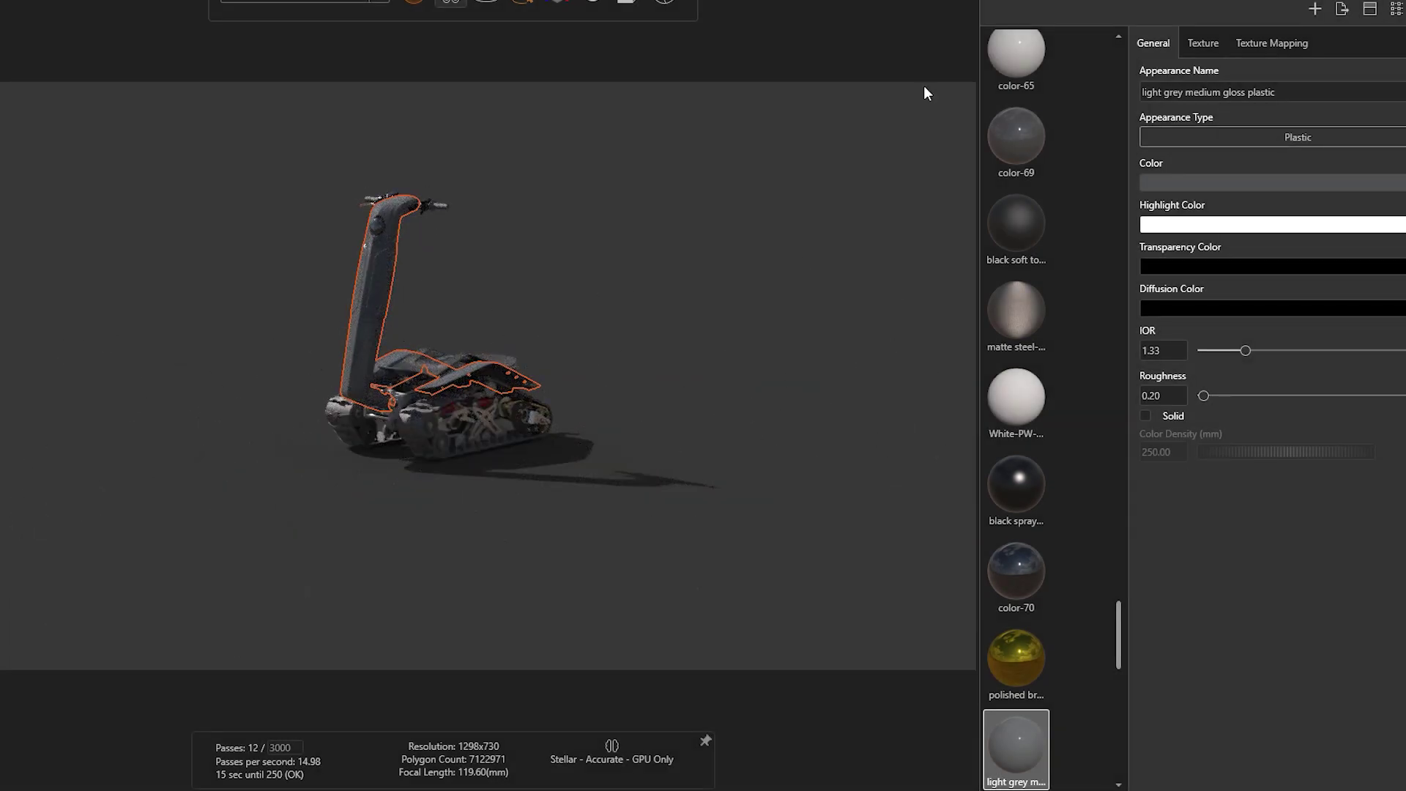
left_click(1056, 39)
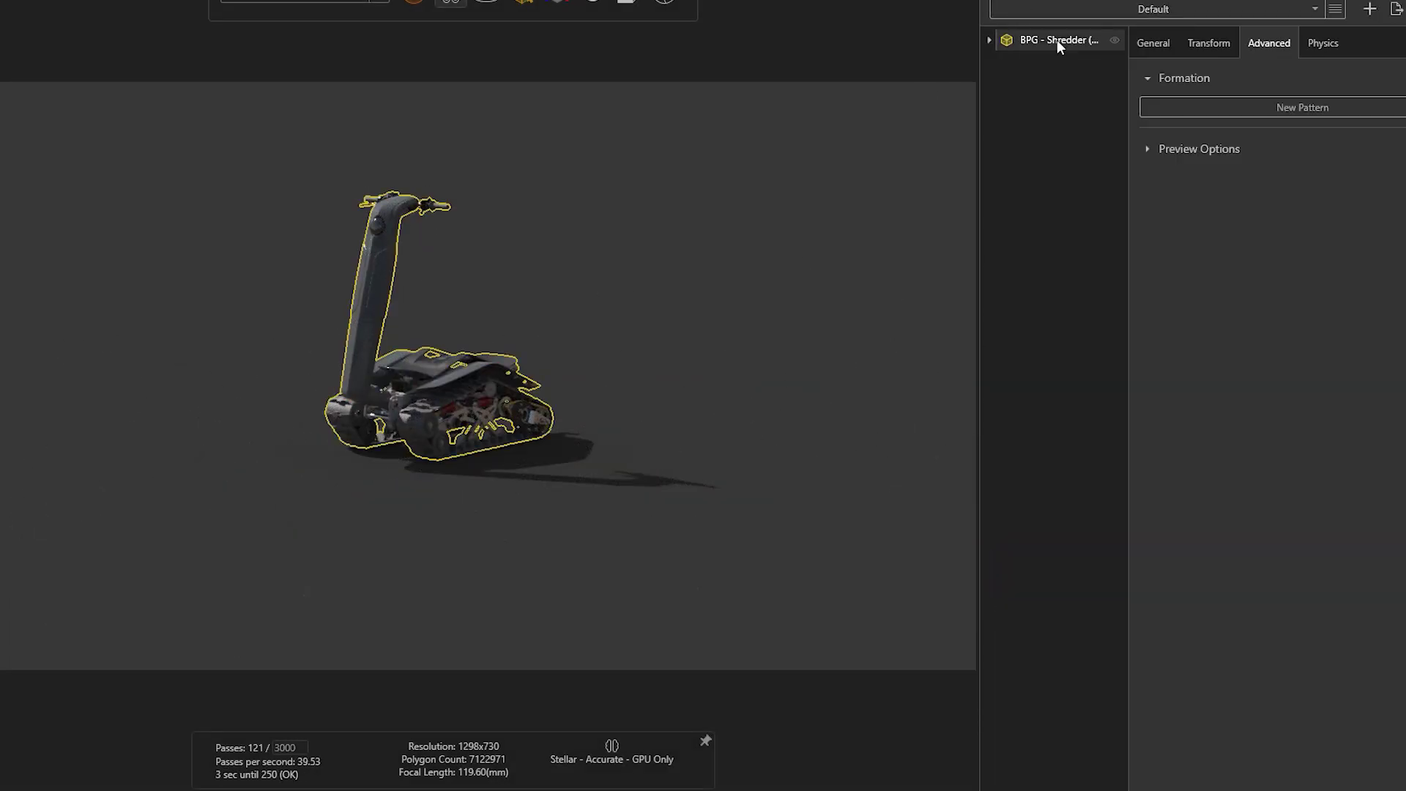
left_click(1205, 103)
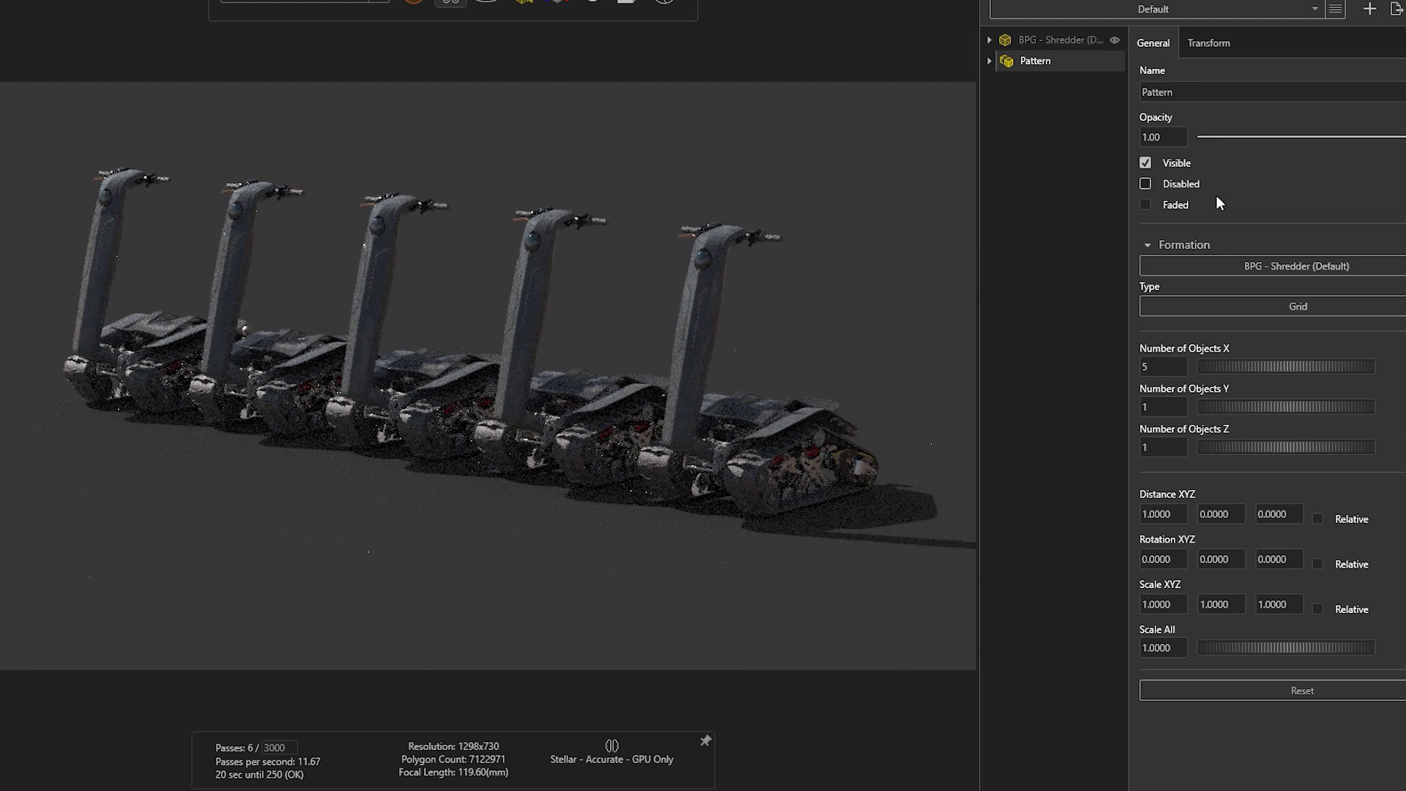
left_click(1170, 514)
type("1.5")
key("Tab")
left_click_drag(830, 497, 634, 539)
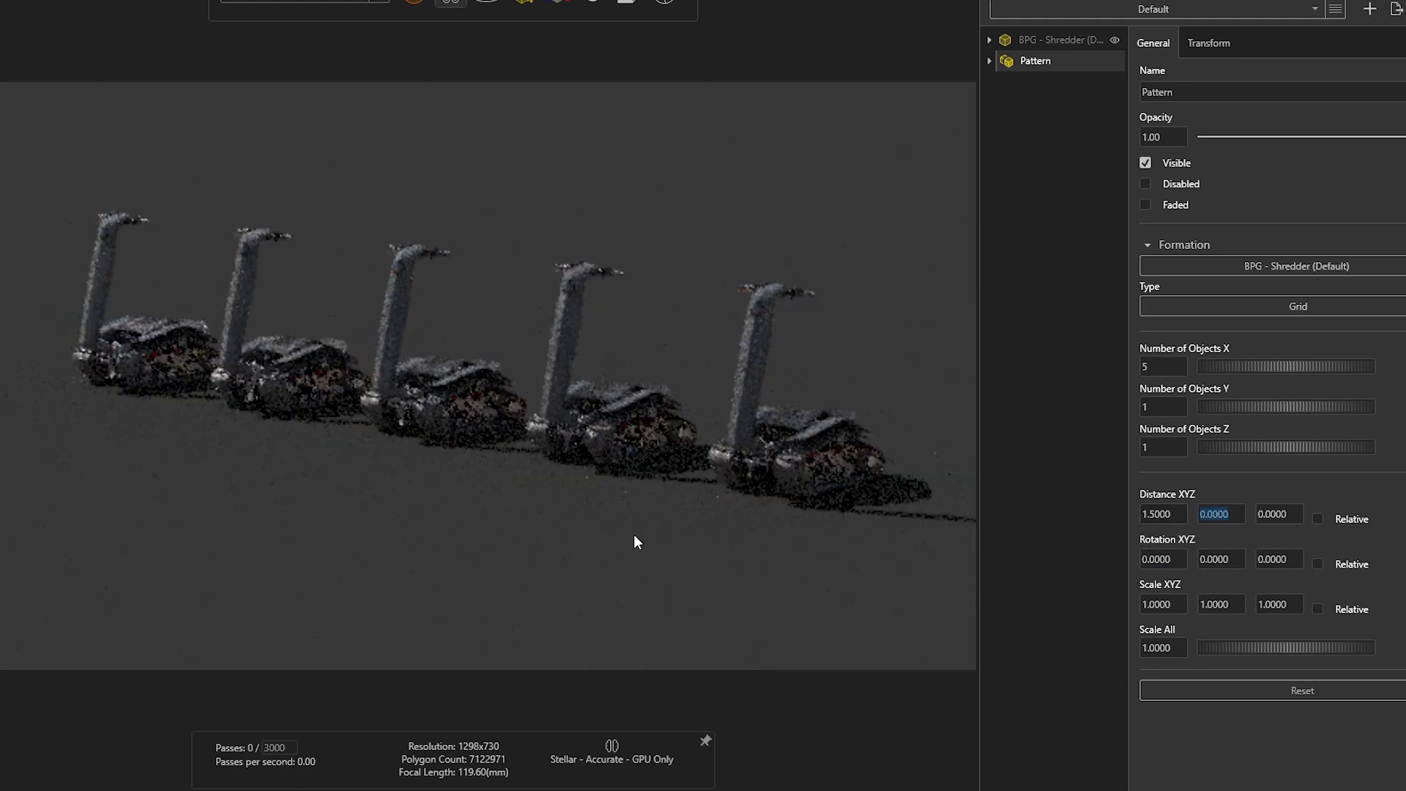
left_click(634, 539)
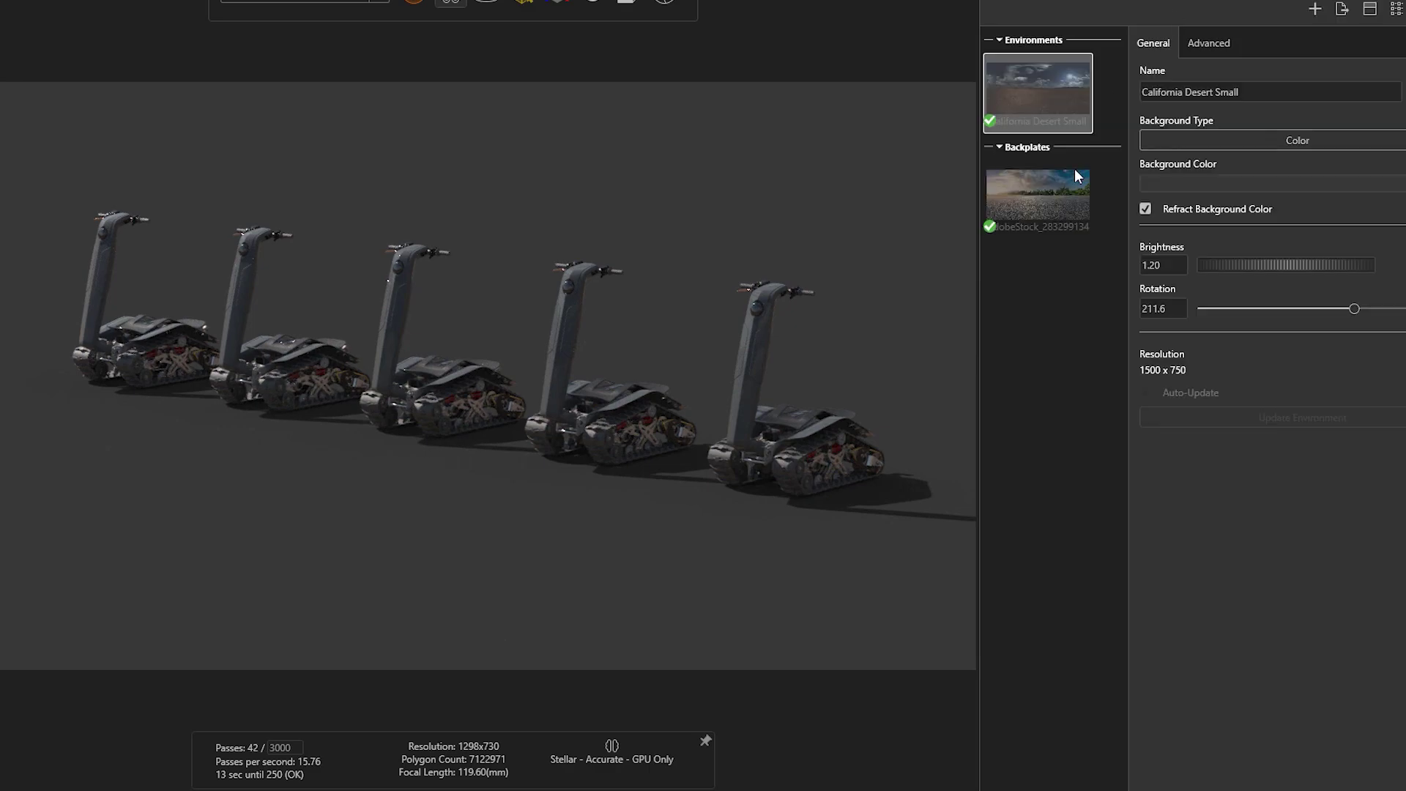
Step: Show the cloudy sky backplate and switch to the Default Camera view
left_click(1088, 168)
left_click(1145, 121)
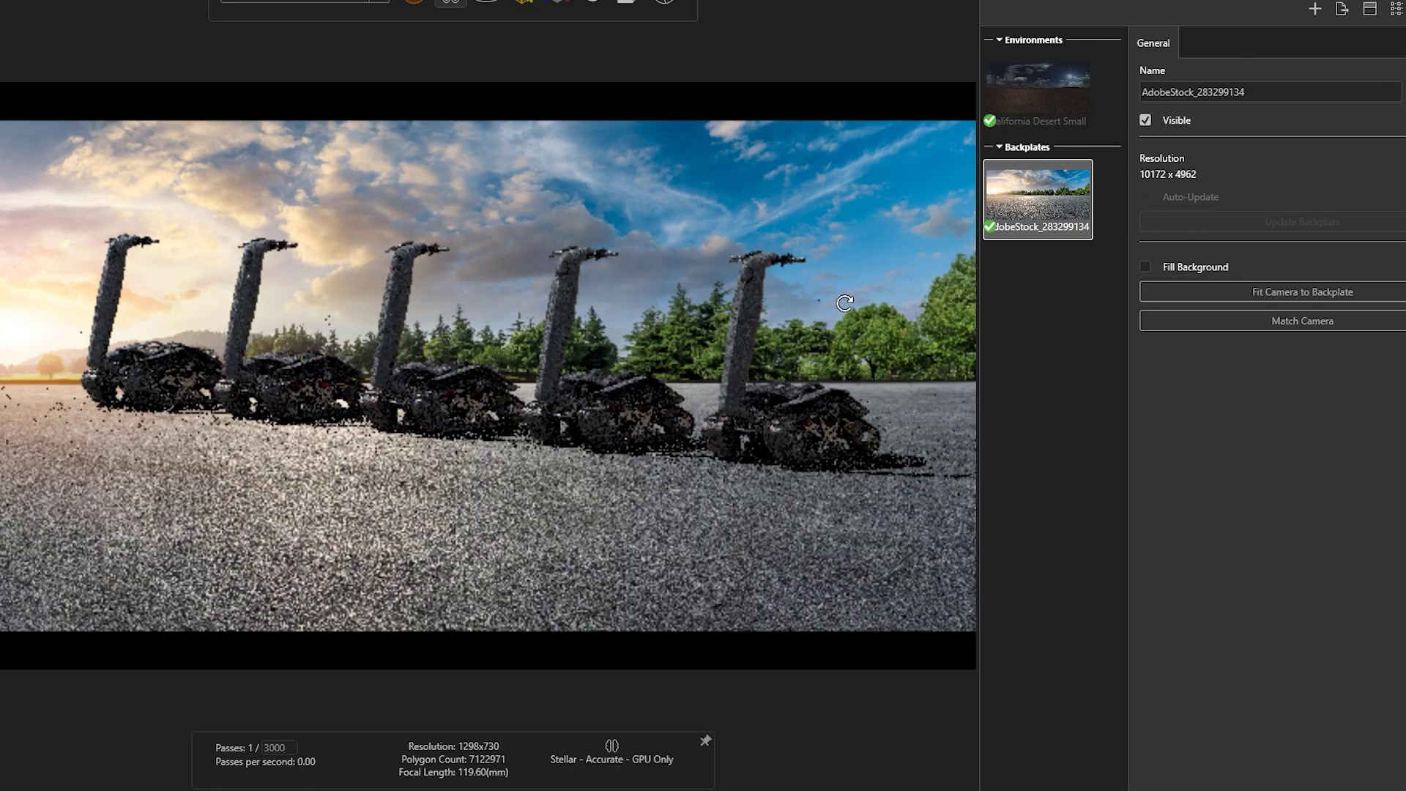
key("c")
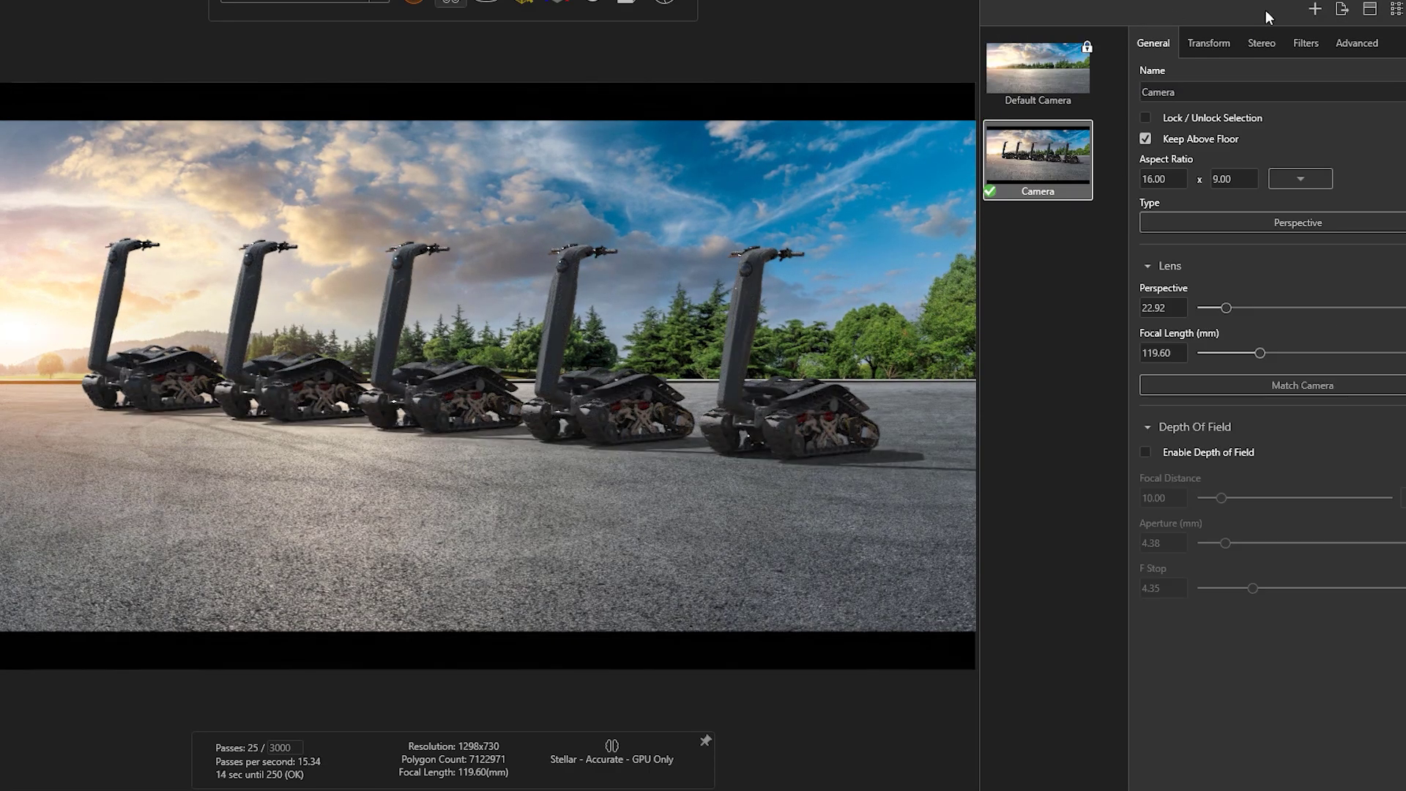
left_click(1049, 82)
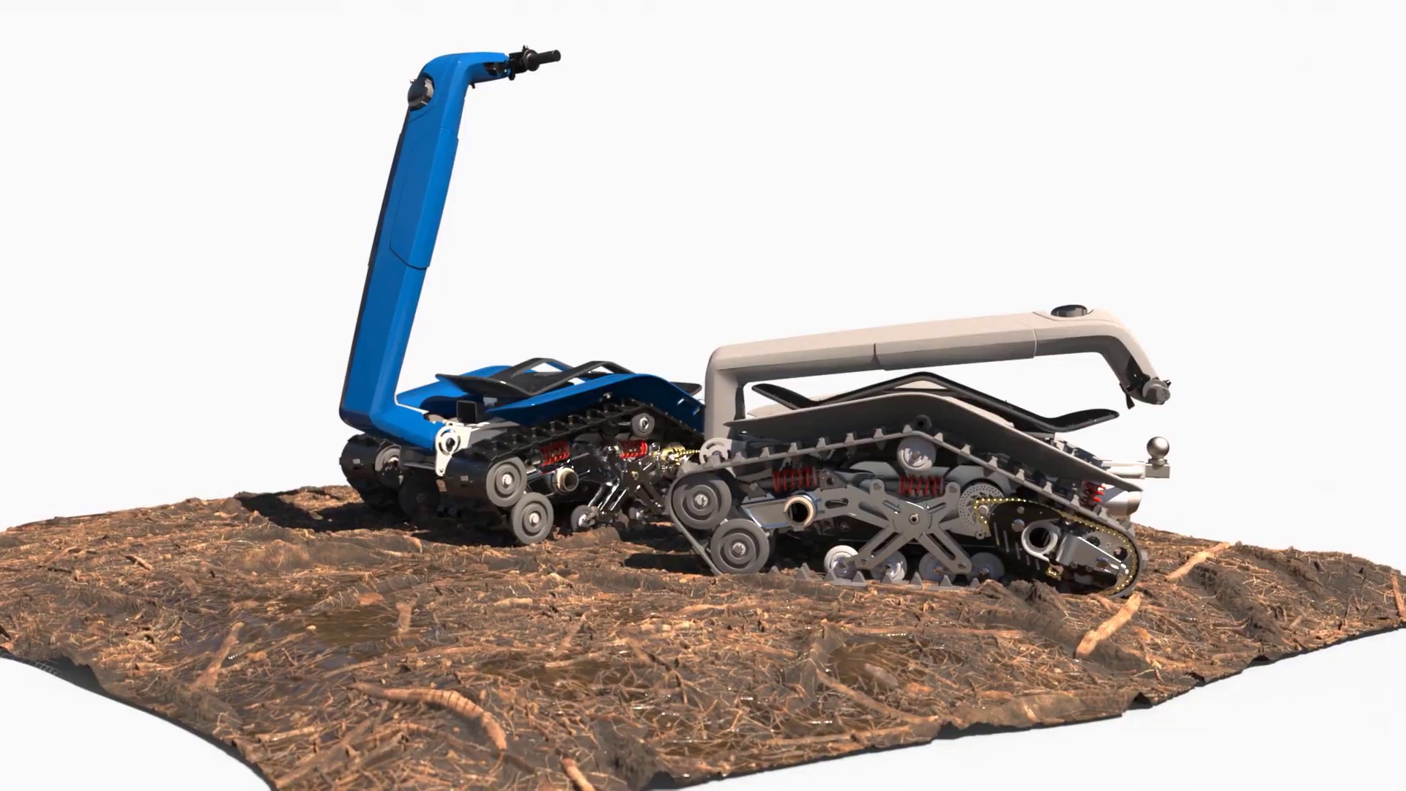